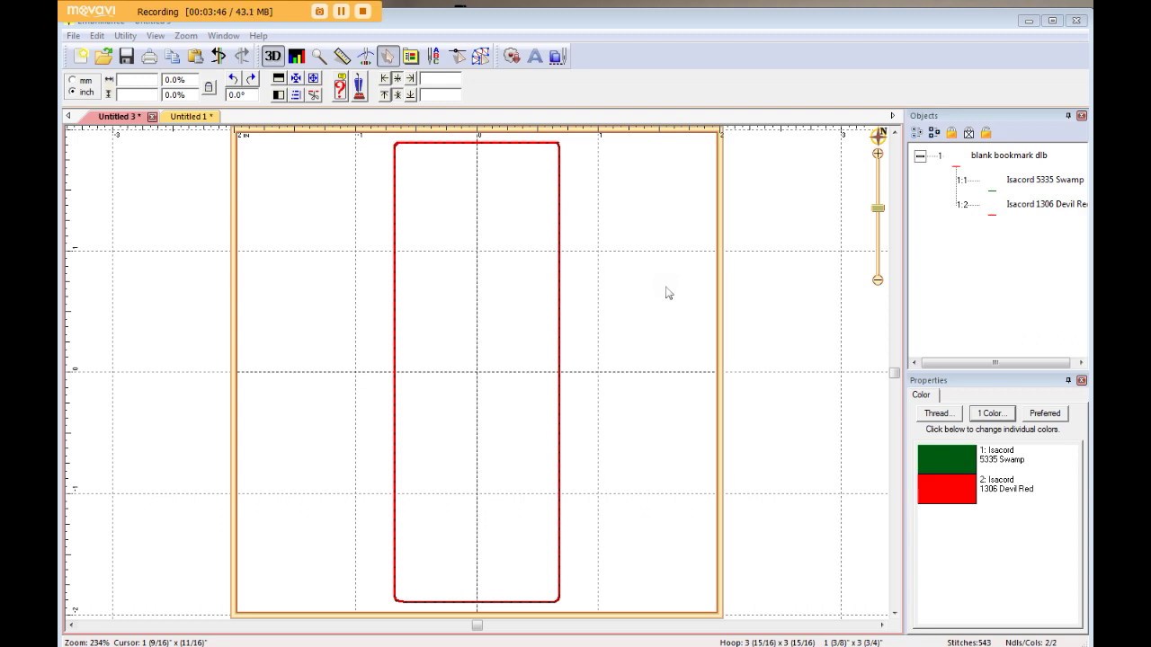
Select the blank bookmark's Isacord 5335 Swamp colour layer in the Objects panel.
{"action": "left_click", "coordinate": [1002, 187]}
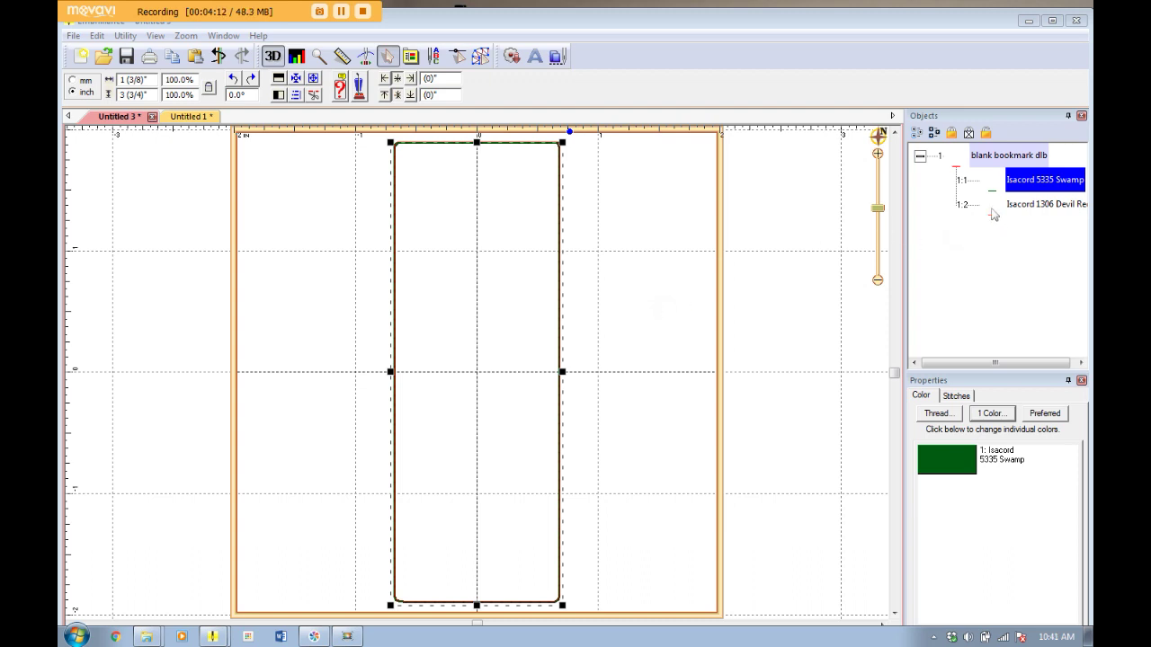
Check the Devil Red bookmark layer, then switch to the Australia feltie design in Untitled 1.
{"action": "left_click", "coordinate": [993, 212]}
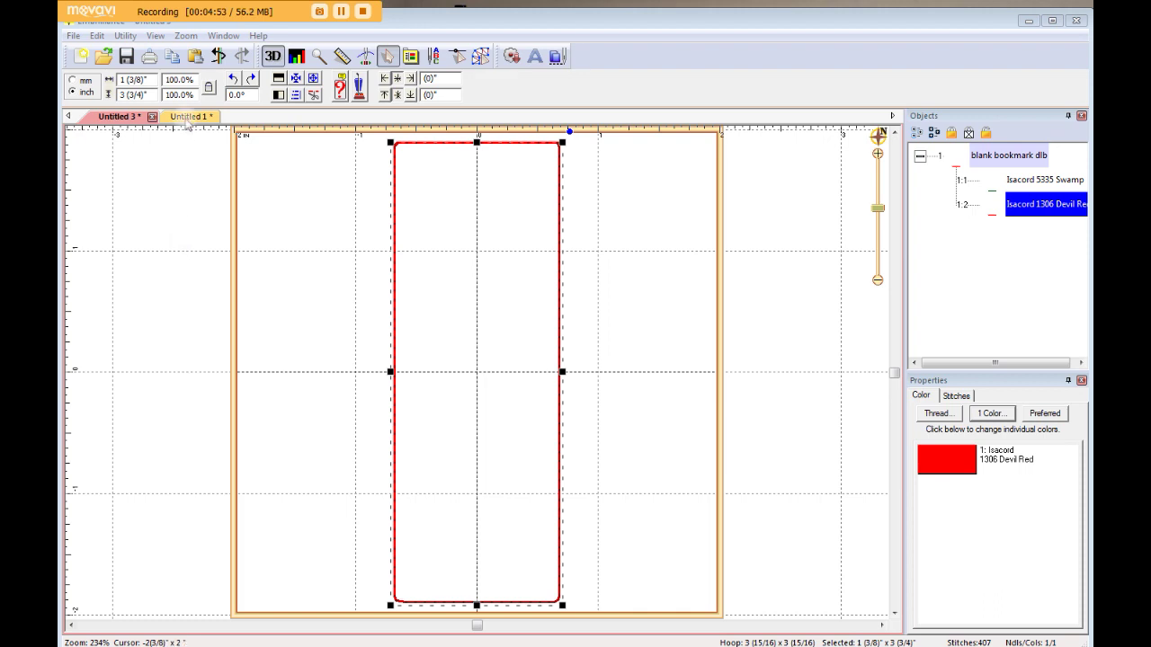
{"action": "left_click", "coordinate": [187, 117]}
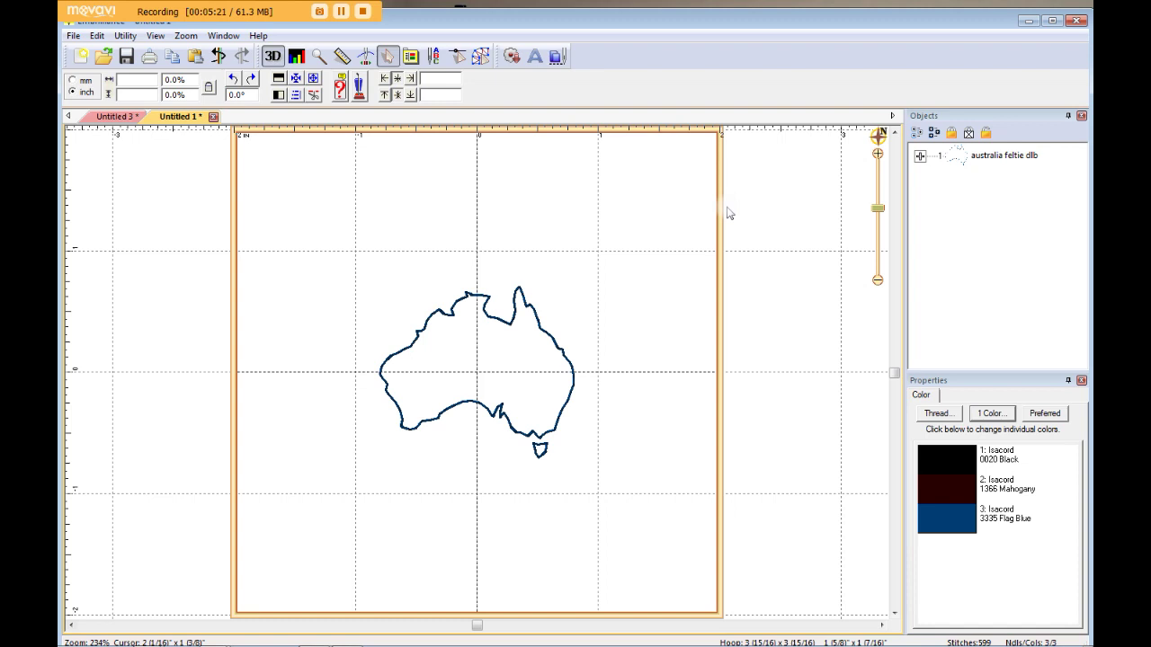
Expand the australia feltie design, check its Black, Mahogany and Flag Blue layers, and start the stitch simulator.
{"action": "left_click", "coordinate": [962, 161]}
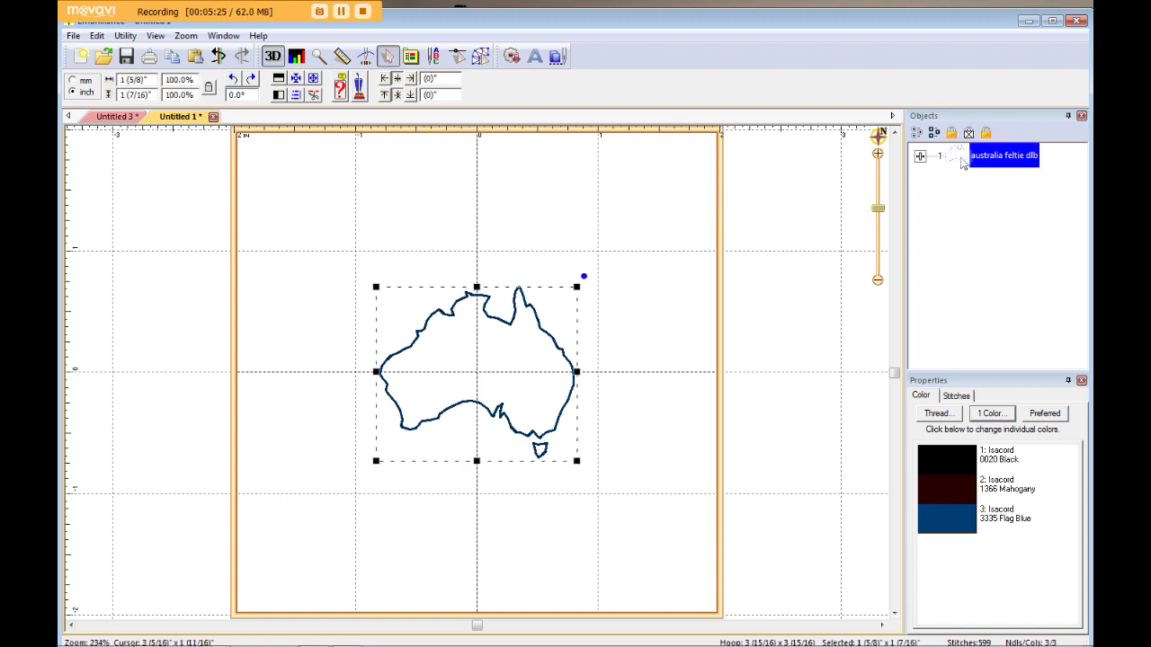
{"action": "left_click", "coordinate": [919, 156]}
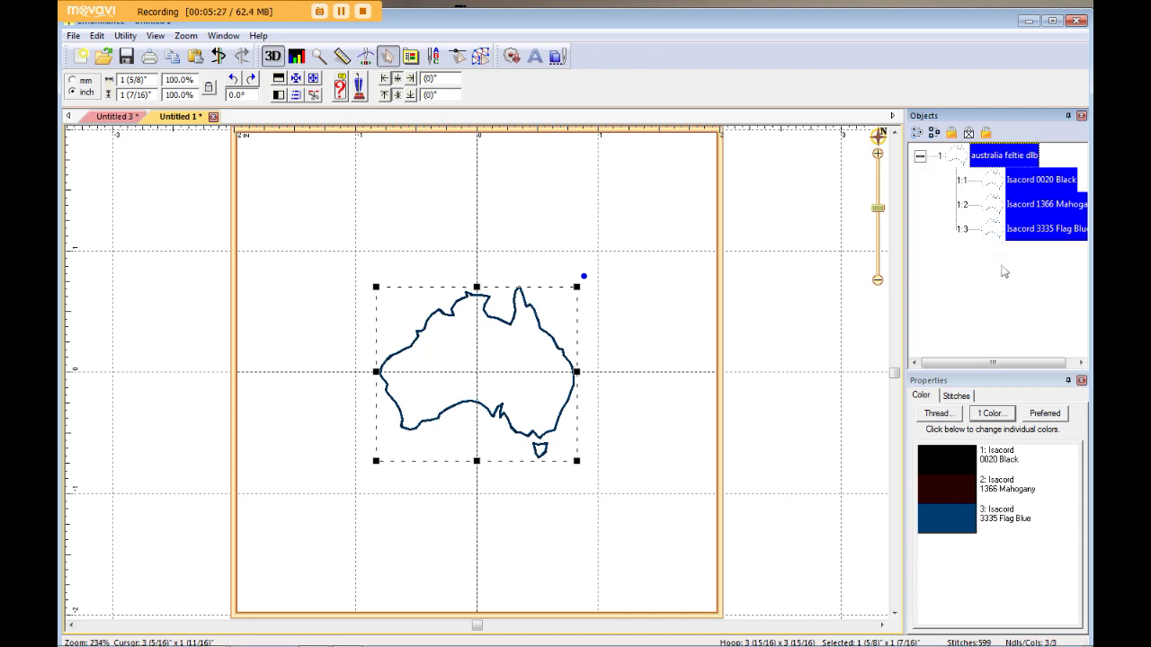
{"action": "left_click", "coordinate": [996, 187]}
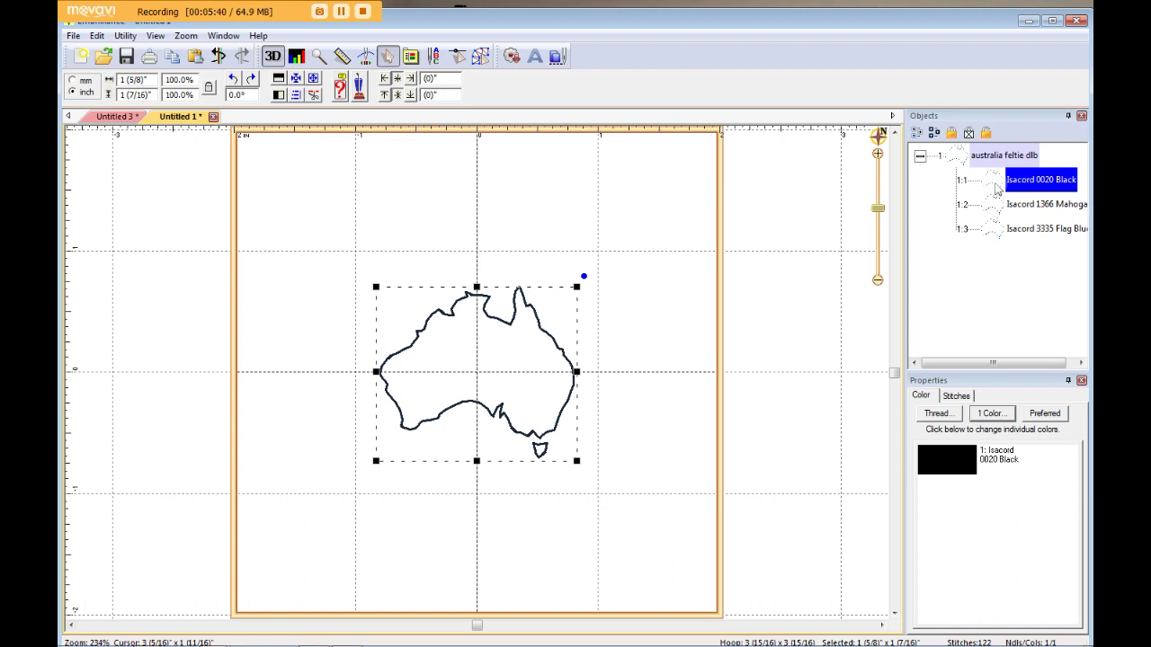
{"action": "left_click", "coordinate": [997, 207]}
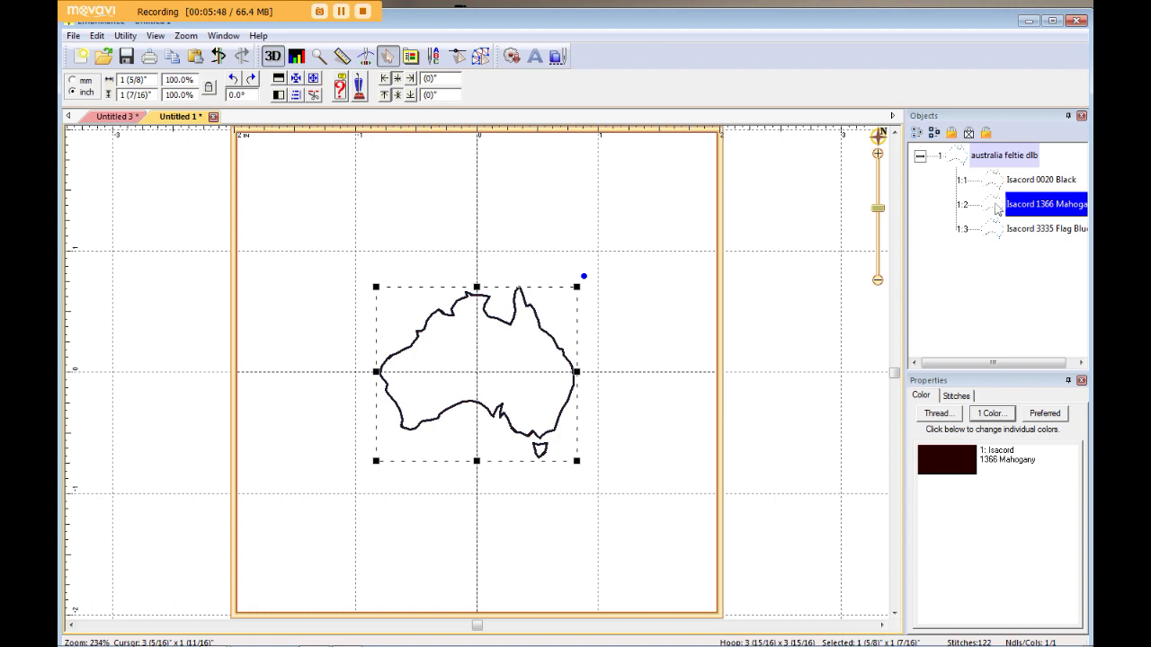
{"action": "left_click", "coordinate": [995, 232]}
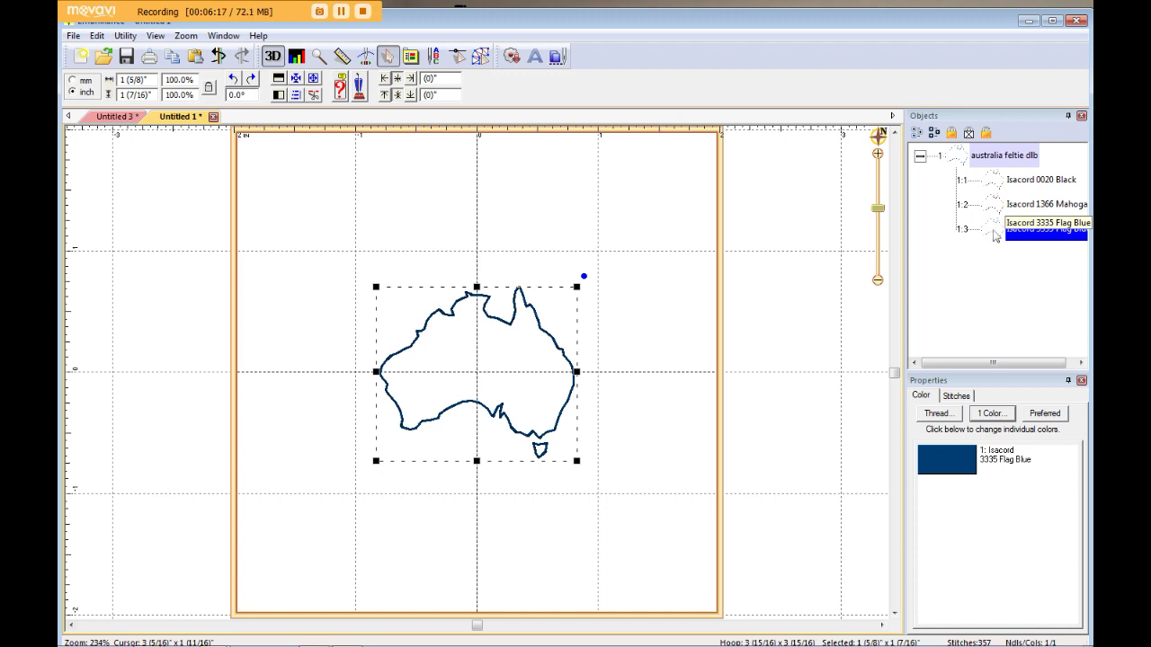
{"action": "left_click", "coordinate": [365, 56]}
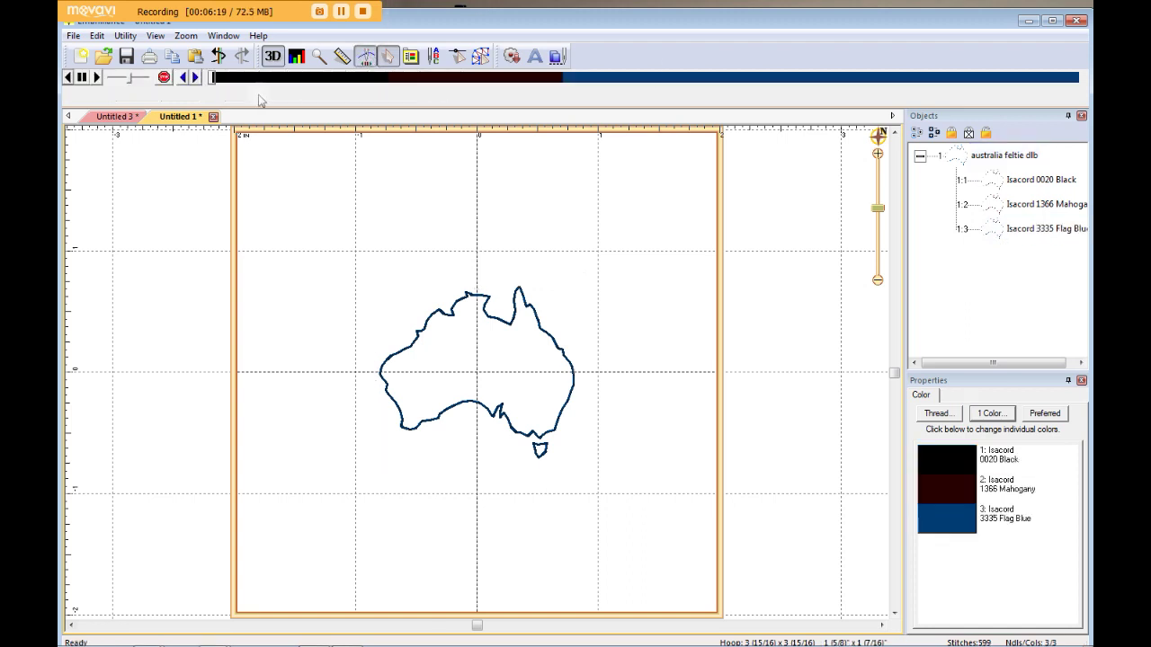
Reset the simulator and drag its slider to replay the Australia outline stitch by stitch.
{"action": "left_click", "coordinate": [231, 79]}
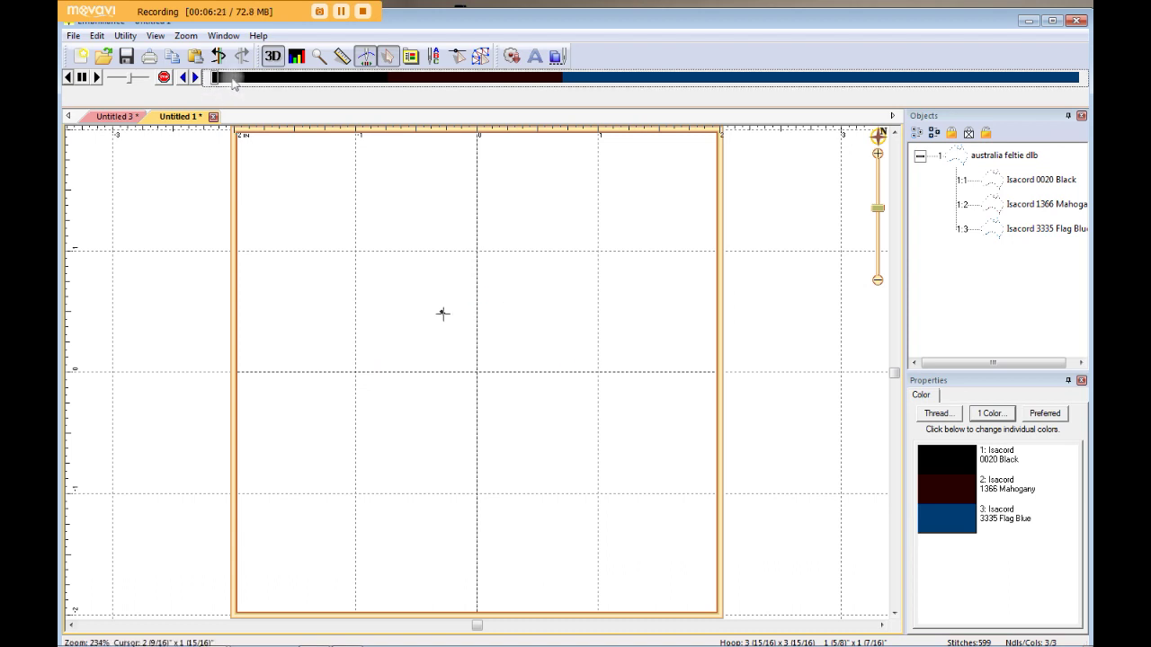
{"action": "left_click_drag", "start_coordinate": [232, 83], "coordinate": [649, 92]}
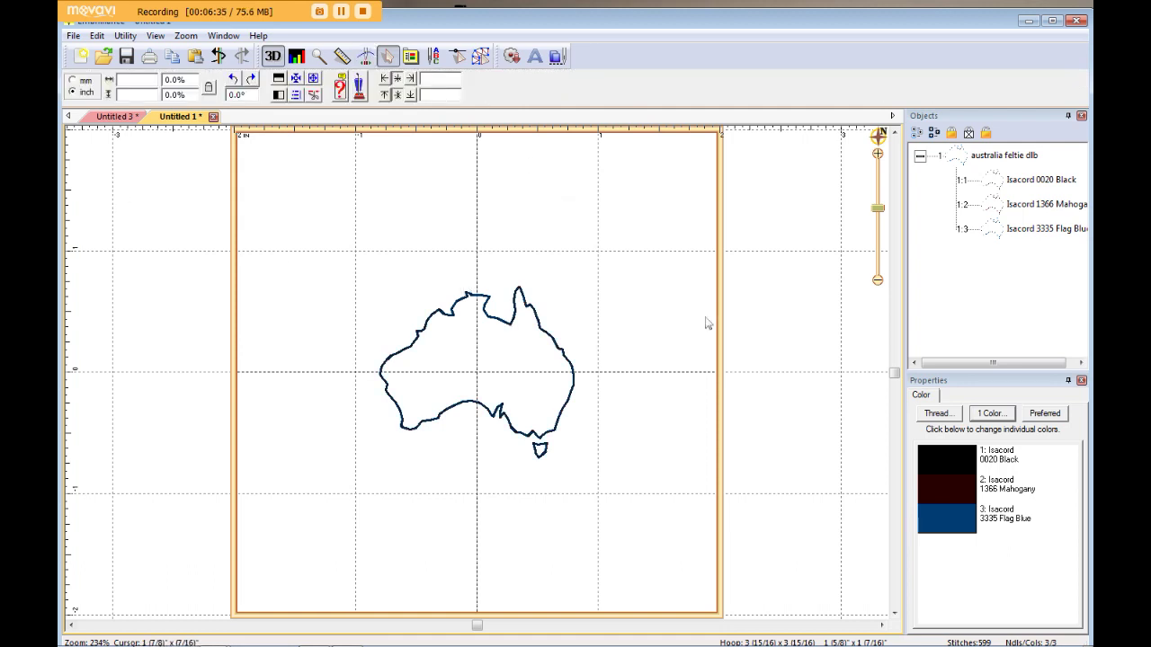
Copy the Flag Blue Australia outline and paste it into the blank bookmark design.
{"action": "left_click", "coordinate": [1000, 236]}
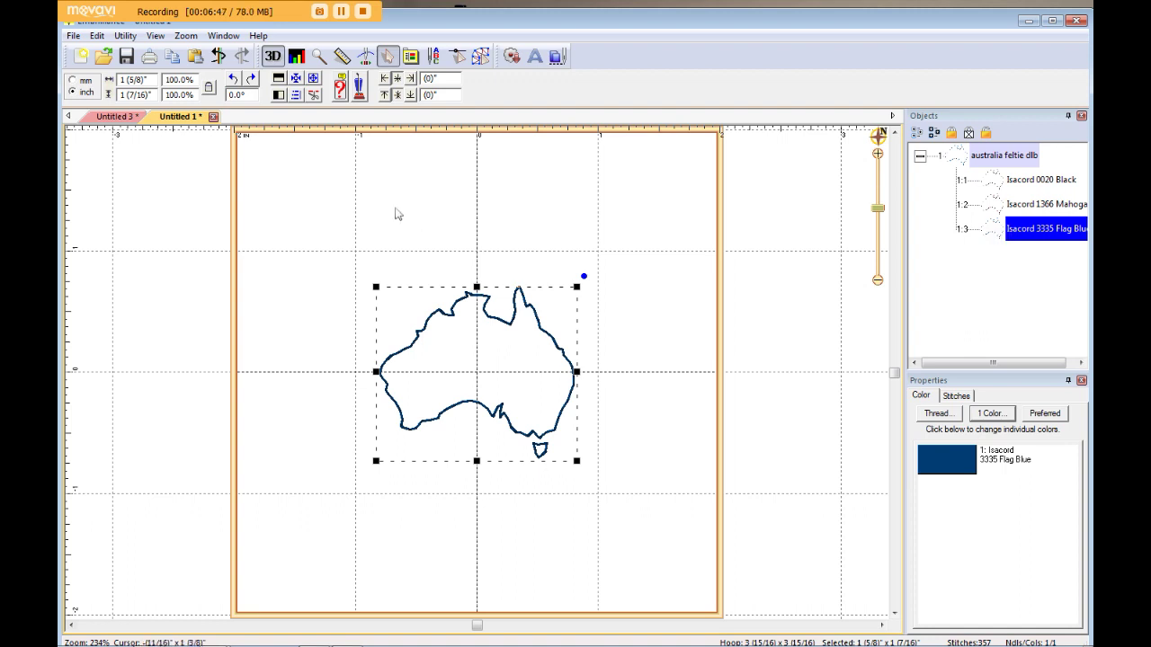
{"action": "left_click", "coordinate": [191, 137]}
{"action": "left_click", "coordinate": [115, 116]}
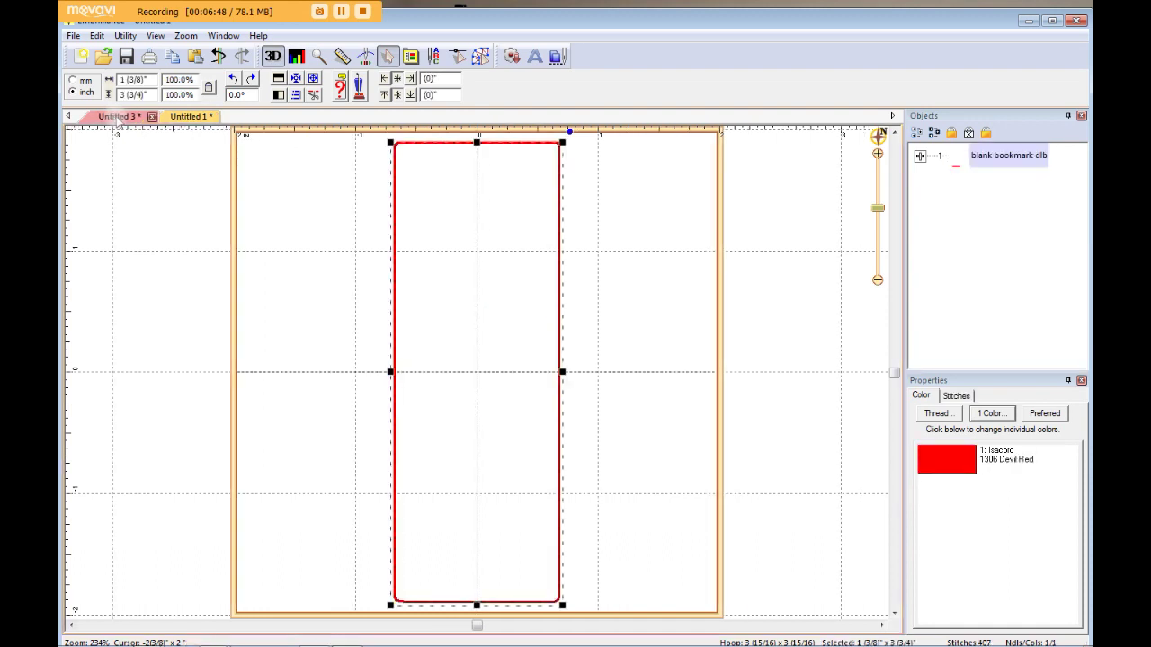
{"action": "left_click", "coordinate": [655, 300]}
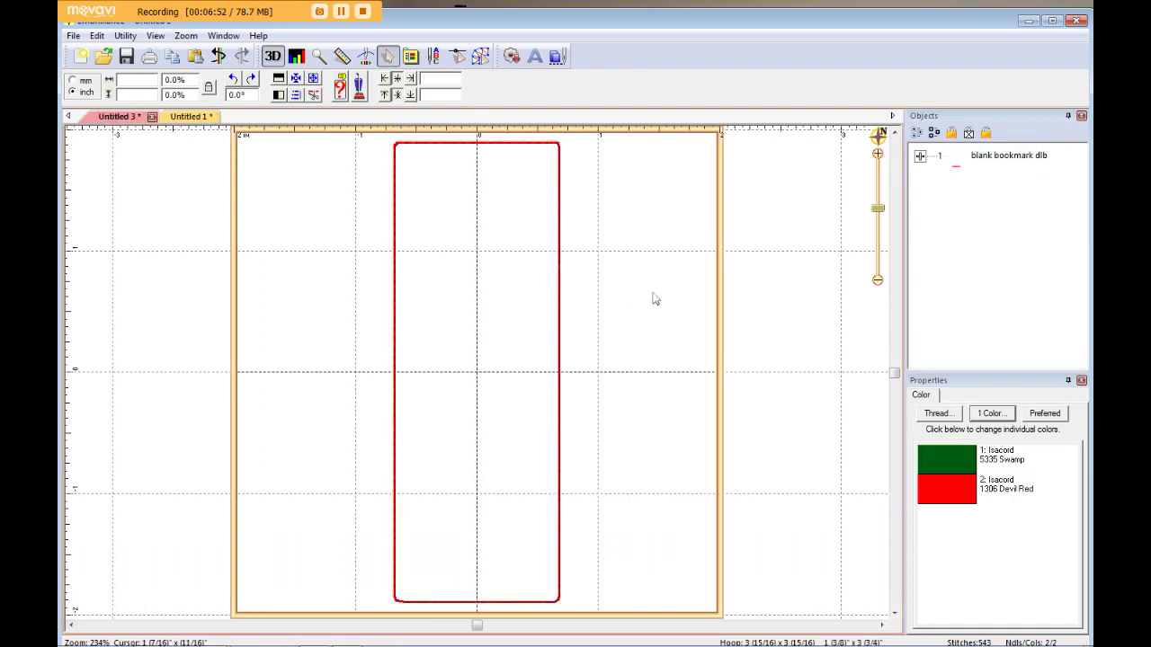
{"action": "key", "text": "ctrl+v"}
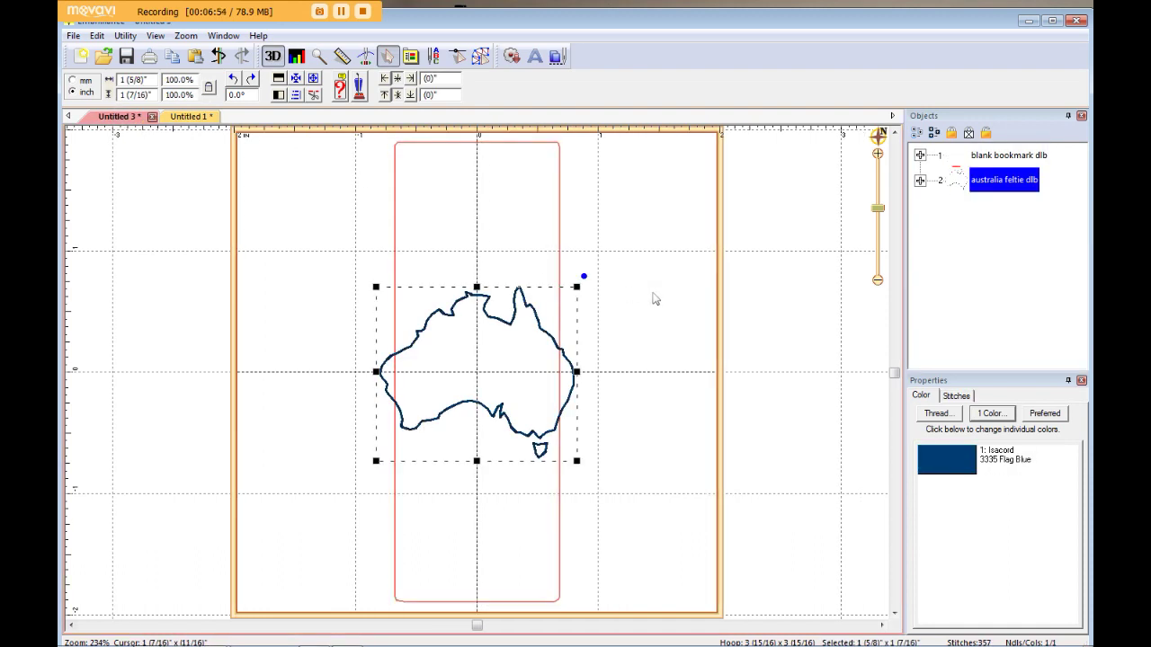
{"action": "left_click", "coordinate": [76, 39]}
Shrink the Australia outline to 79.9% and place it at the top of the bookmark.
{"action": "mouse_move", "coordinate": [93, 38]}
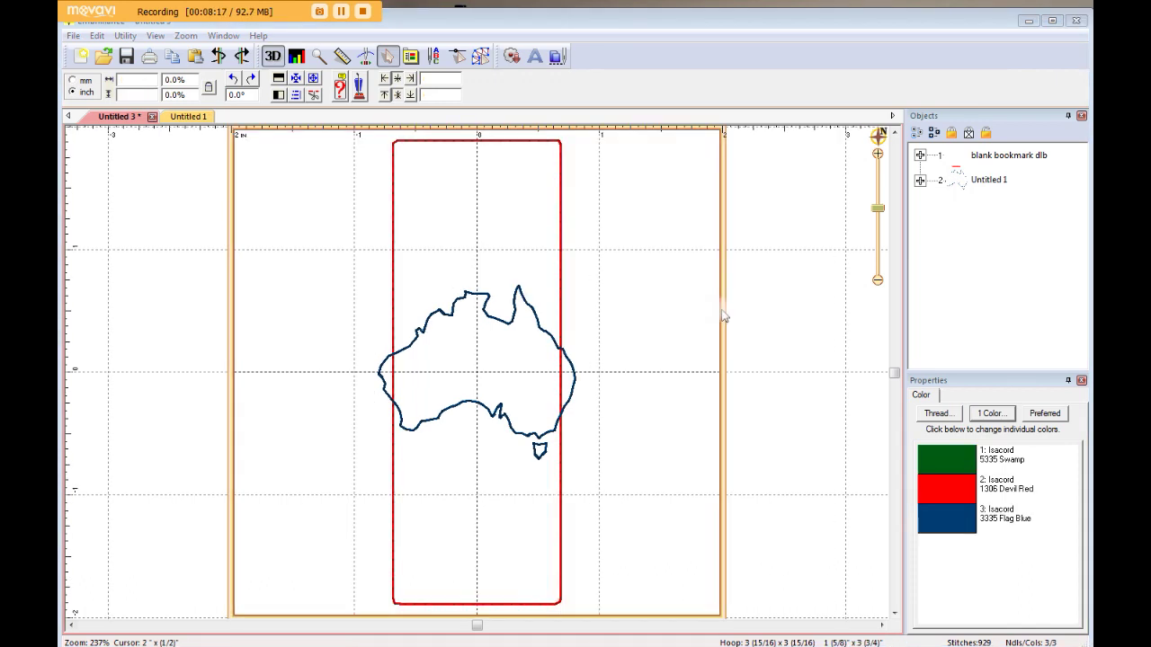
{"action": "left_click", "coordinate": [959, 183]}
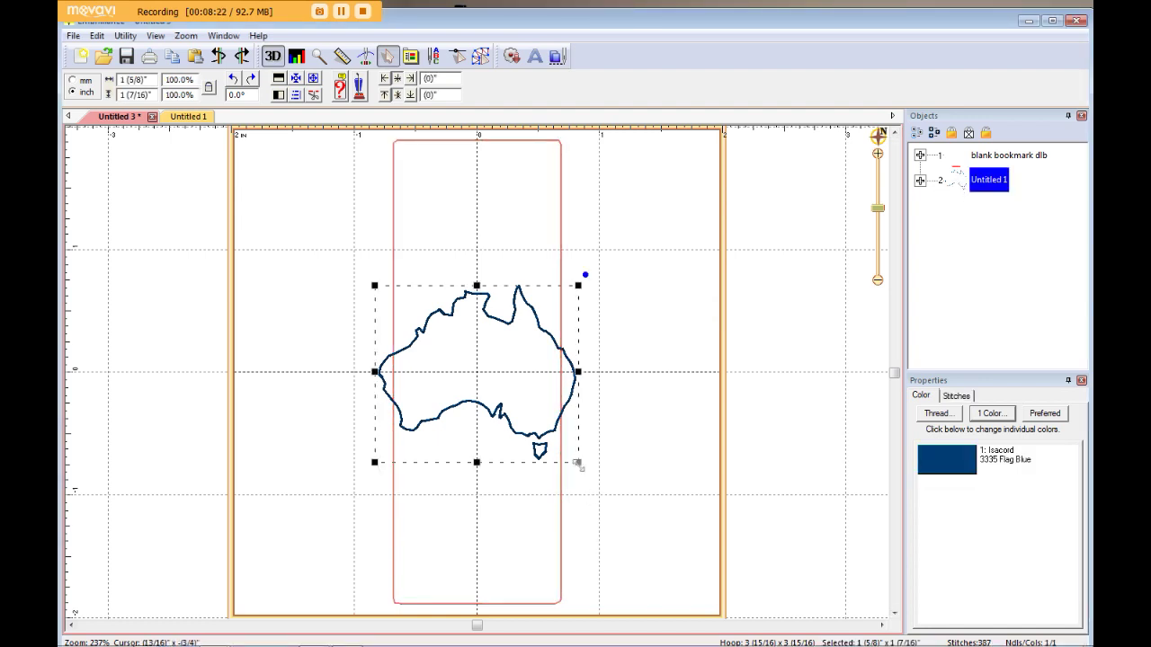
{"action": "left_click_drag", "start_coordinate": [579, 462], "coordinate": [531, 274]}
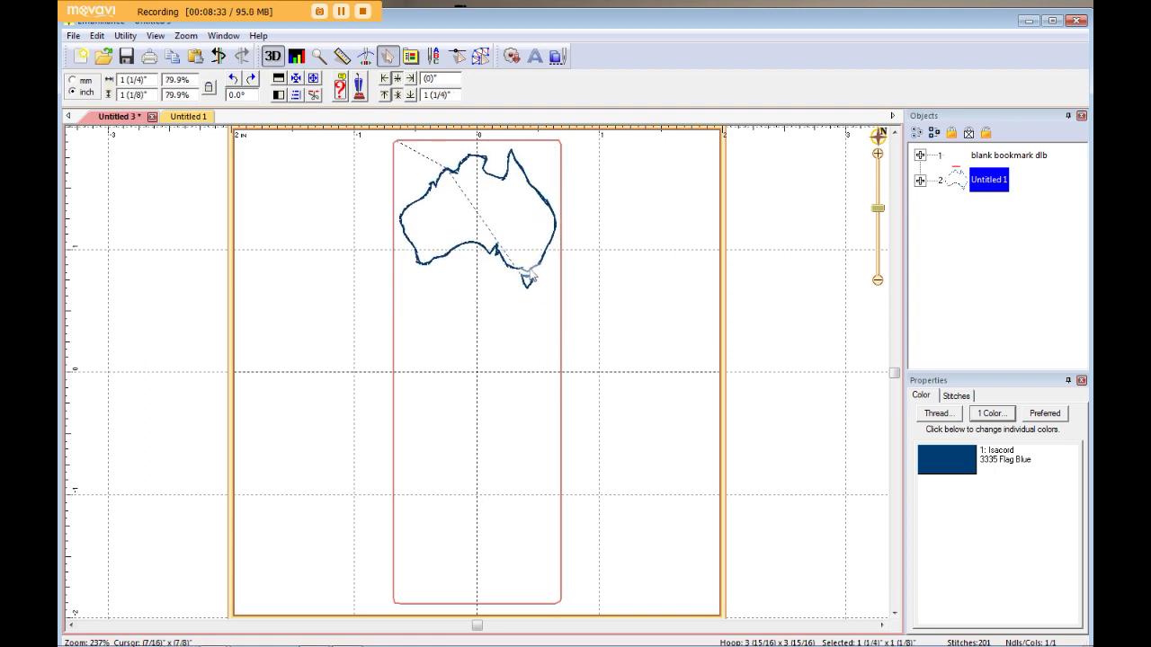
{"action": "left_click", "coordinate": [614, 298]}
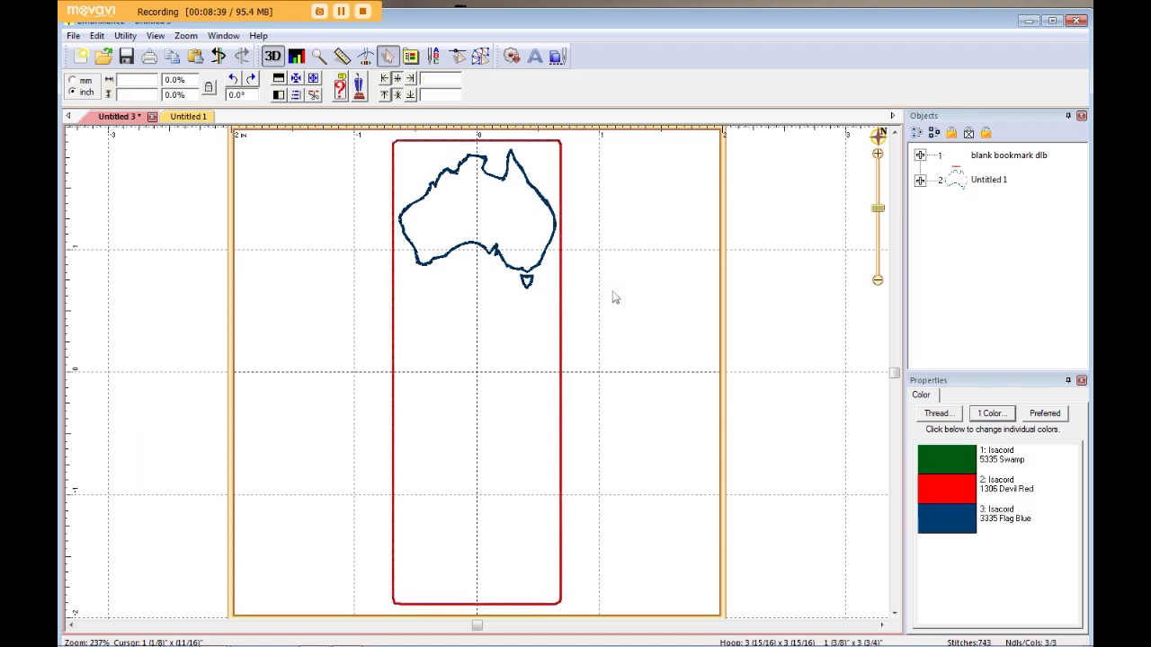
{"action": "left_click", "coordinate": [535, 272]}
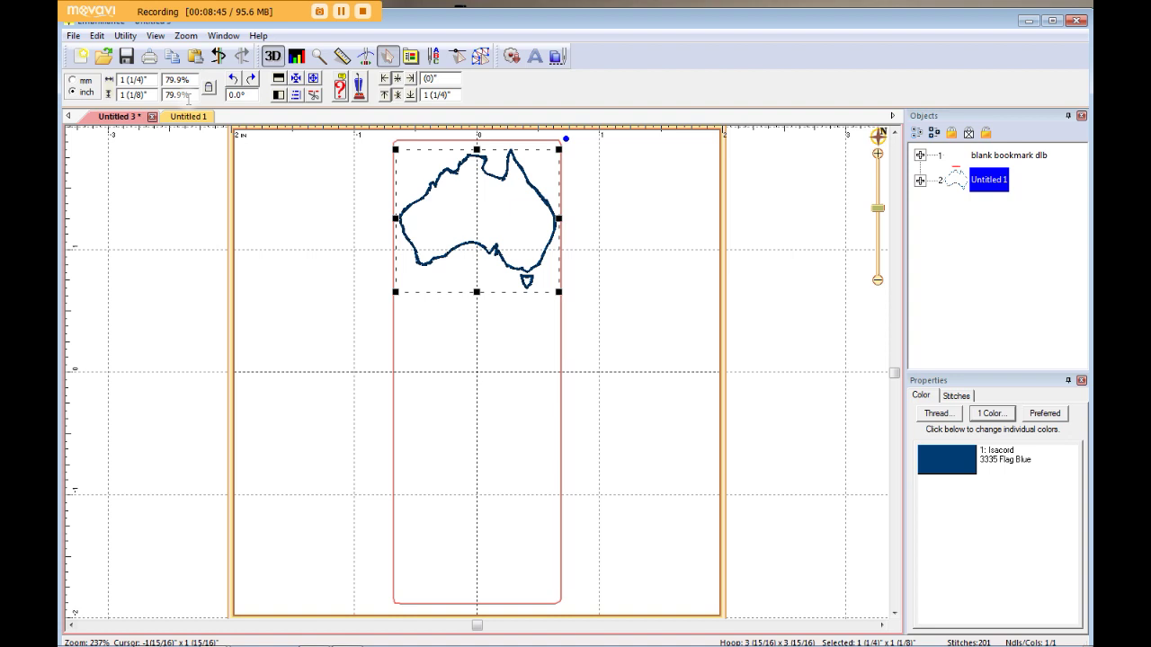
{"action": "left_click", "coordinate": [653, 314]}
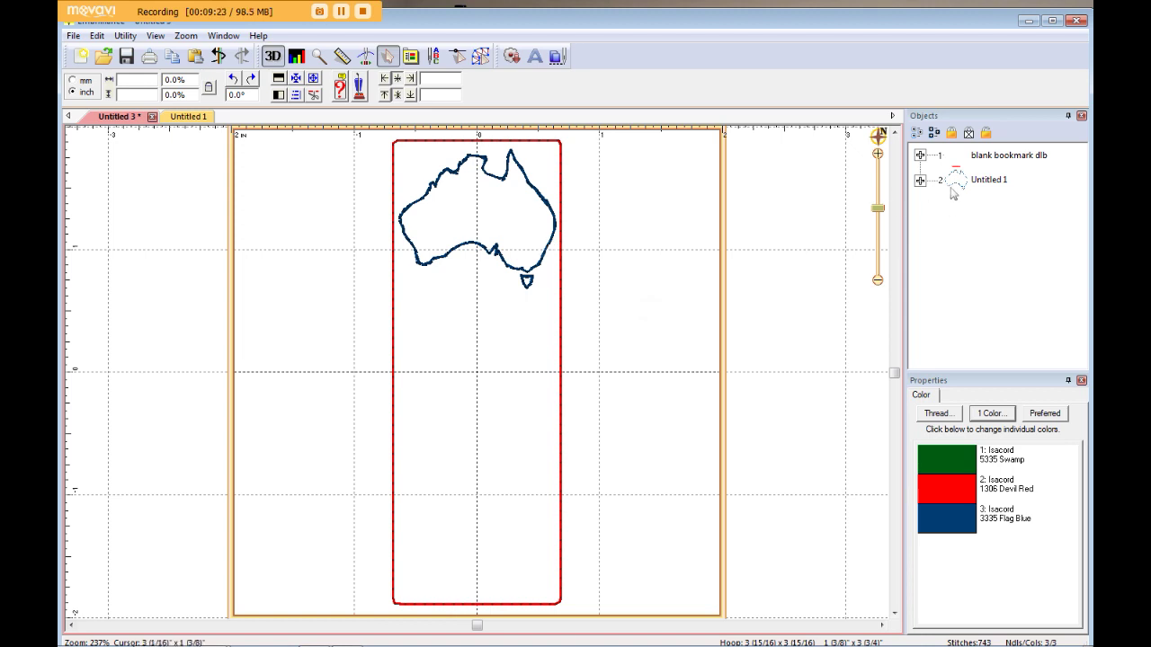
{"action": "left_click", "coordinate": [947, 182]}
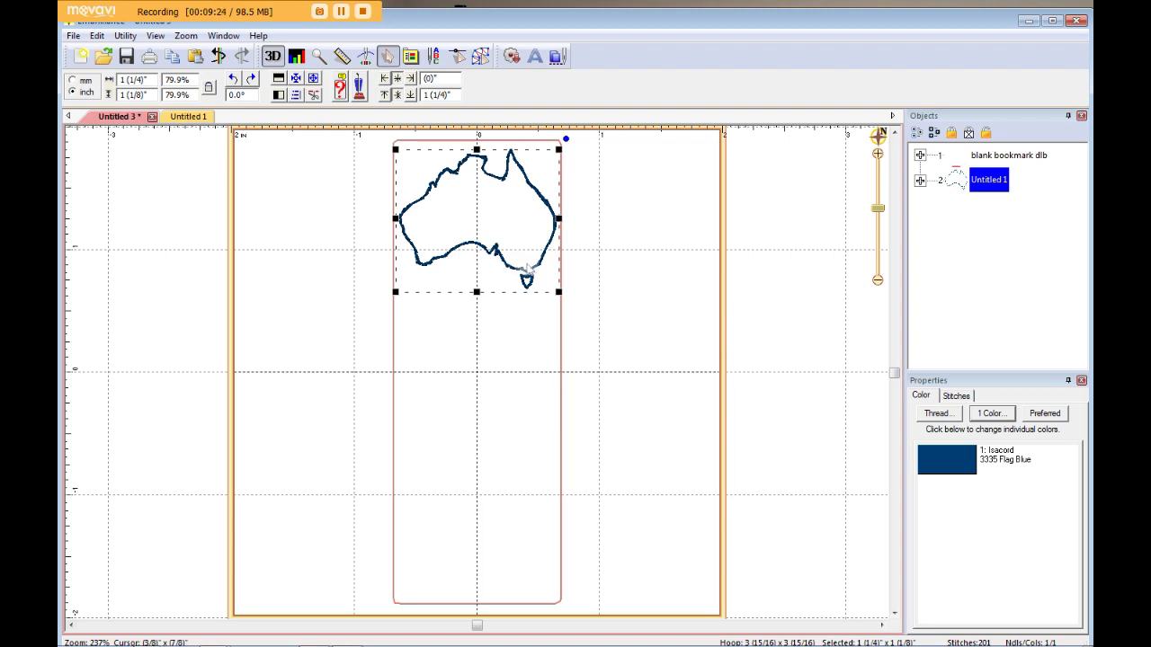
{"action": "left_click", "coordinate": [619, 290]}
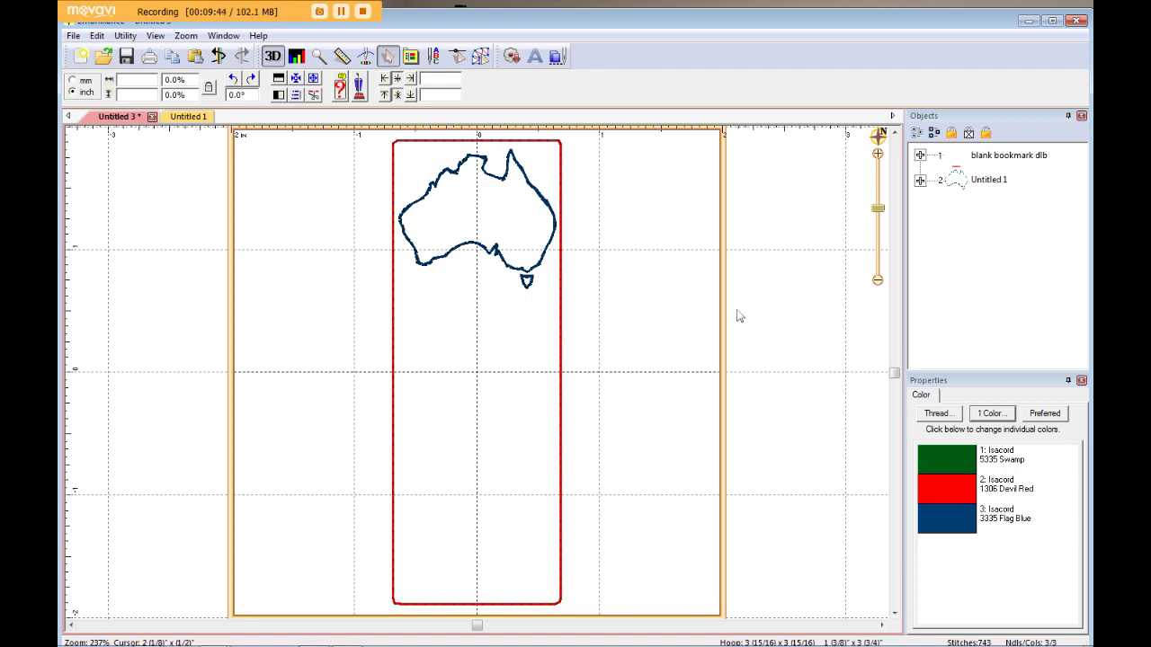
Expand the bookmark group and select its red Devil Red outline part.
{"action": "left_click", "coordinate": [920, 155]}
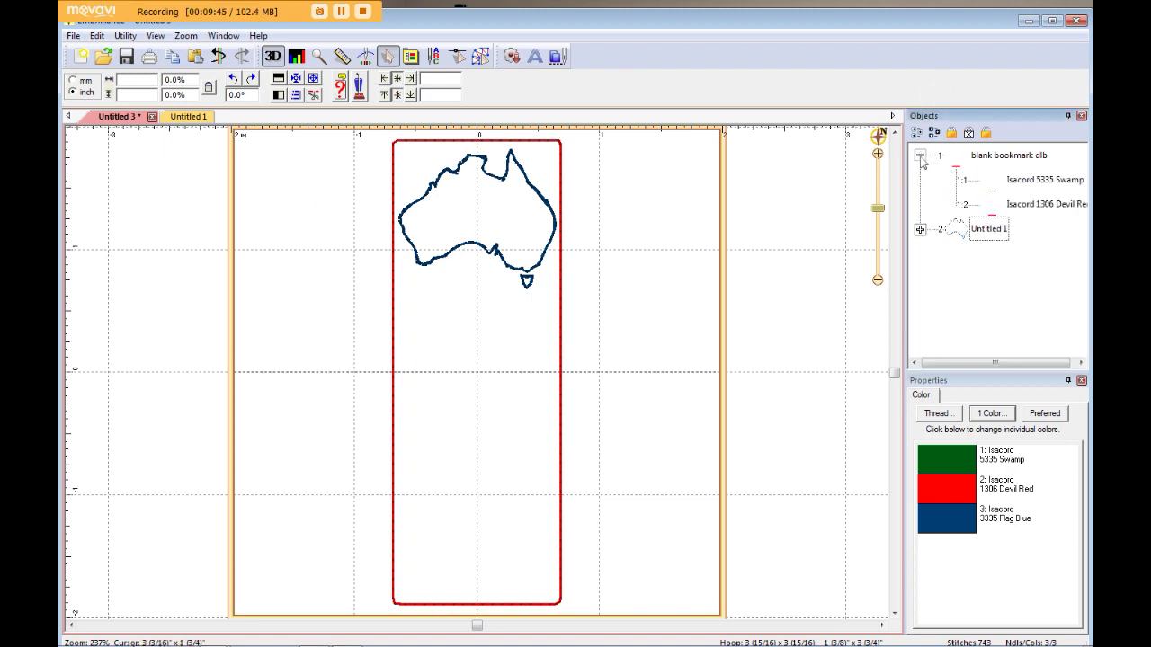
{"action": "left_click", "coordinate": [996, 187]}
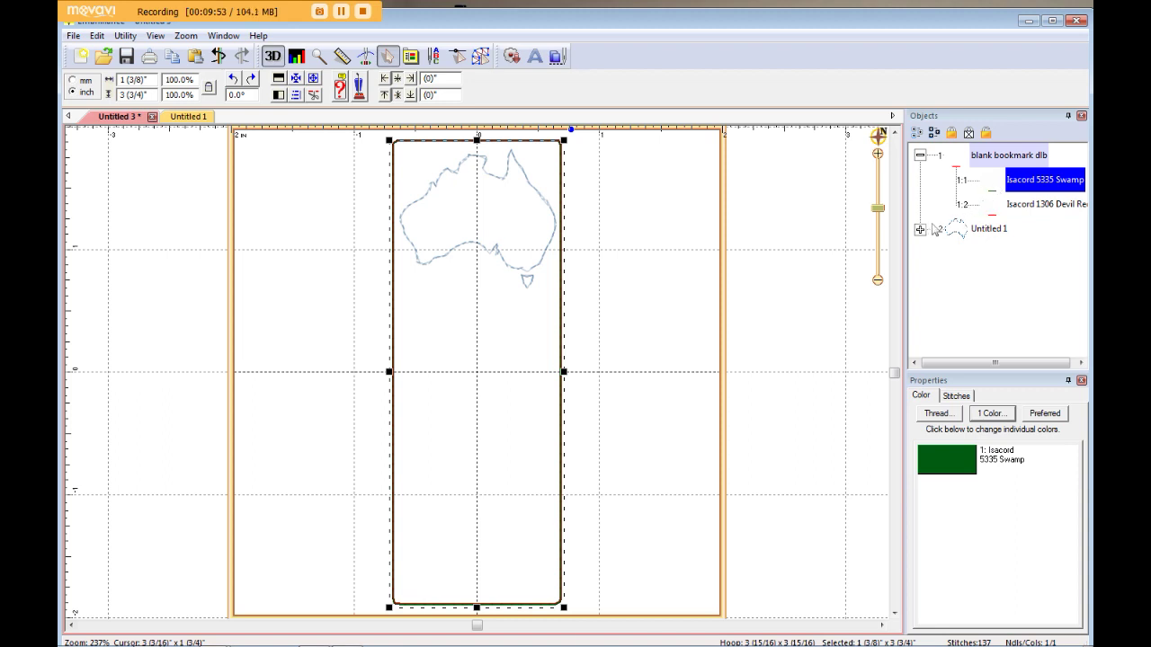
{"action": "left_click", "coordinate": [957, 236]}
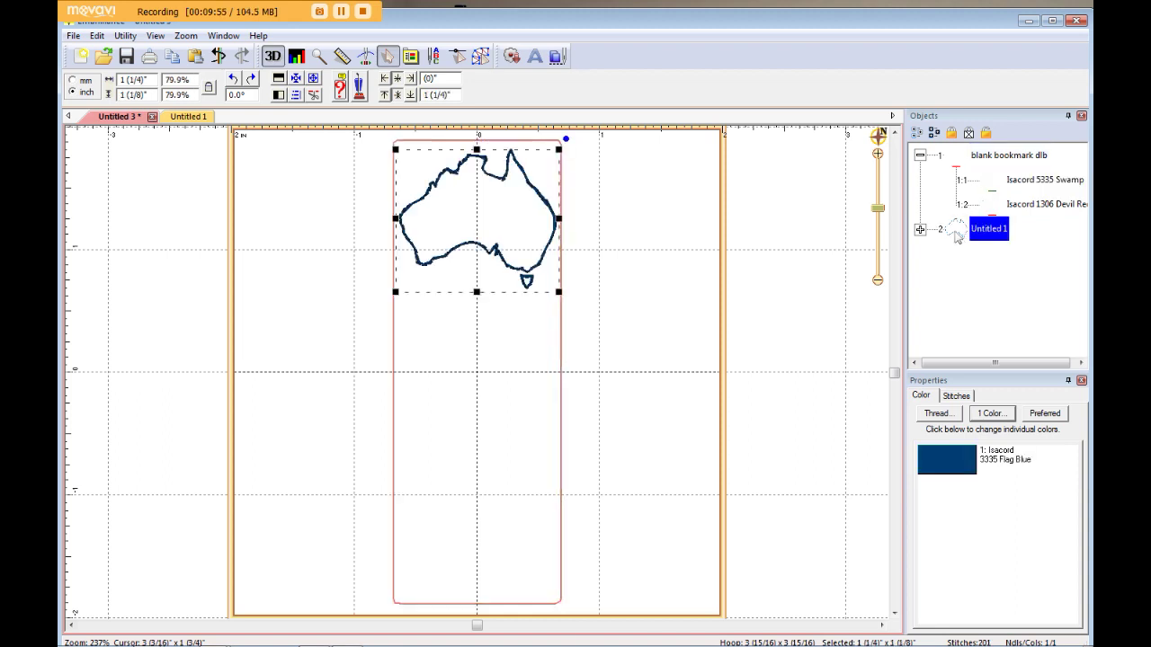
{"action": "left_click", "coordinate": [995, 209]}
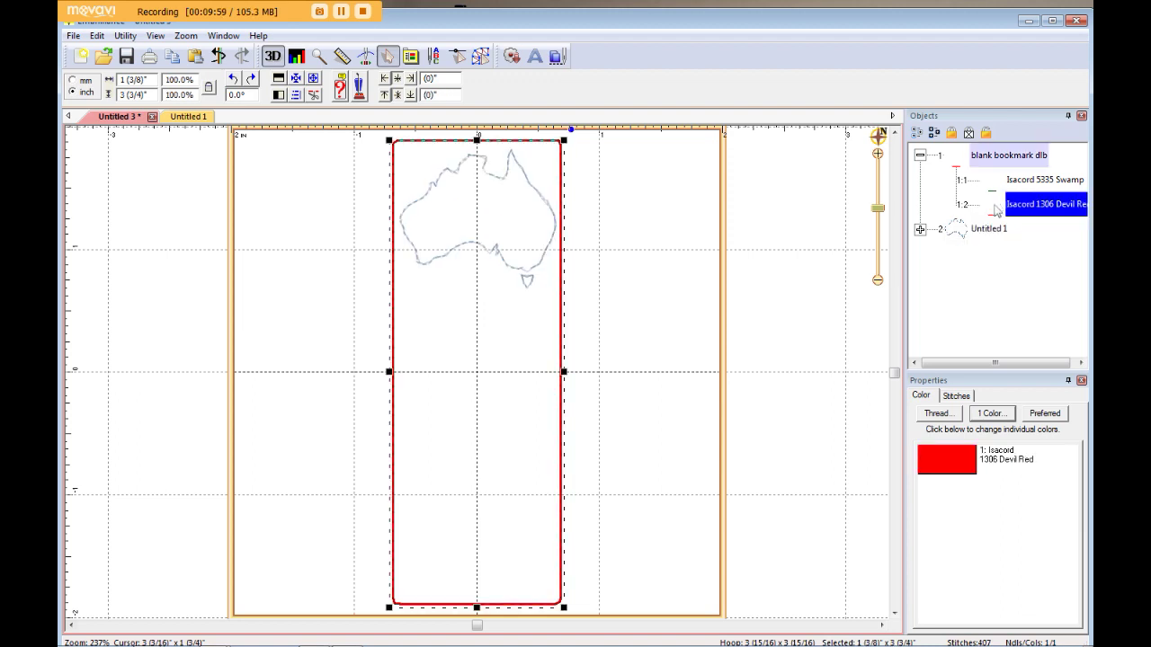
{"action": "left_click", "coordinate": [743, 277]}
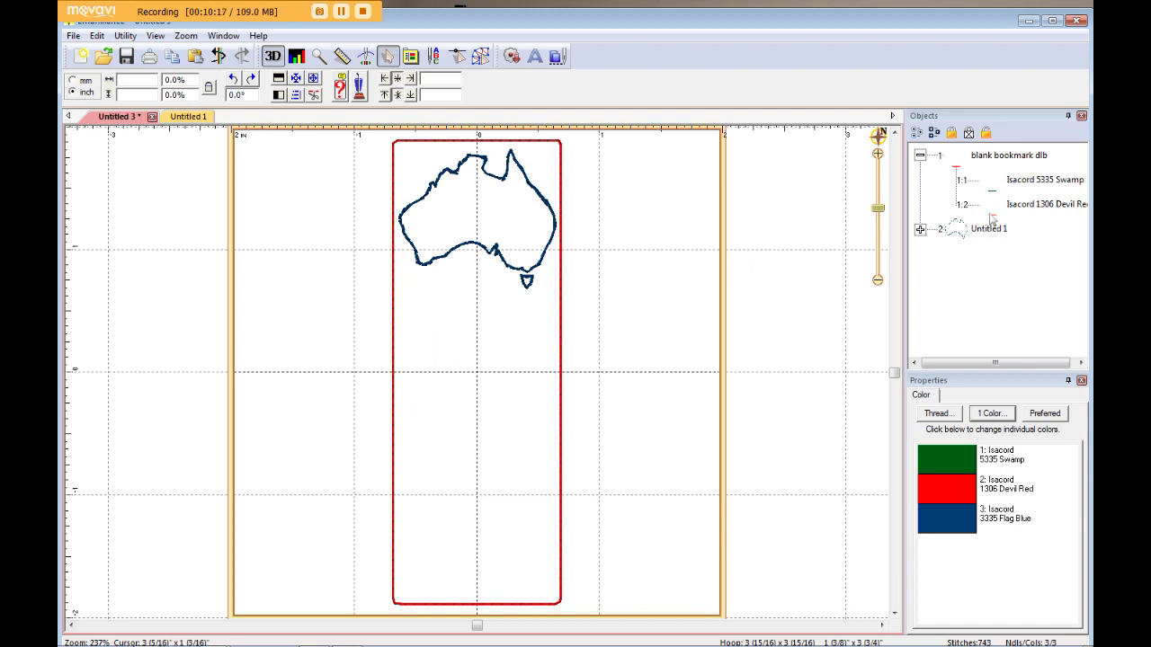
{"action": "left_click", "coordinate": [992, 210]}
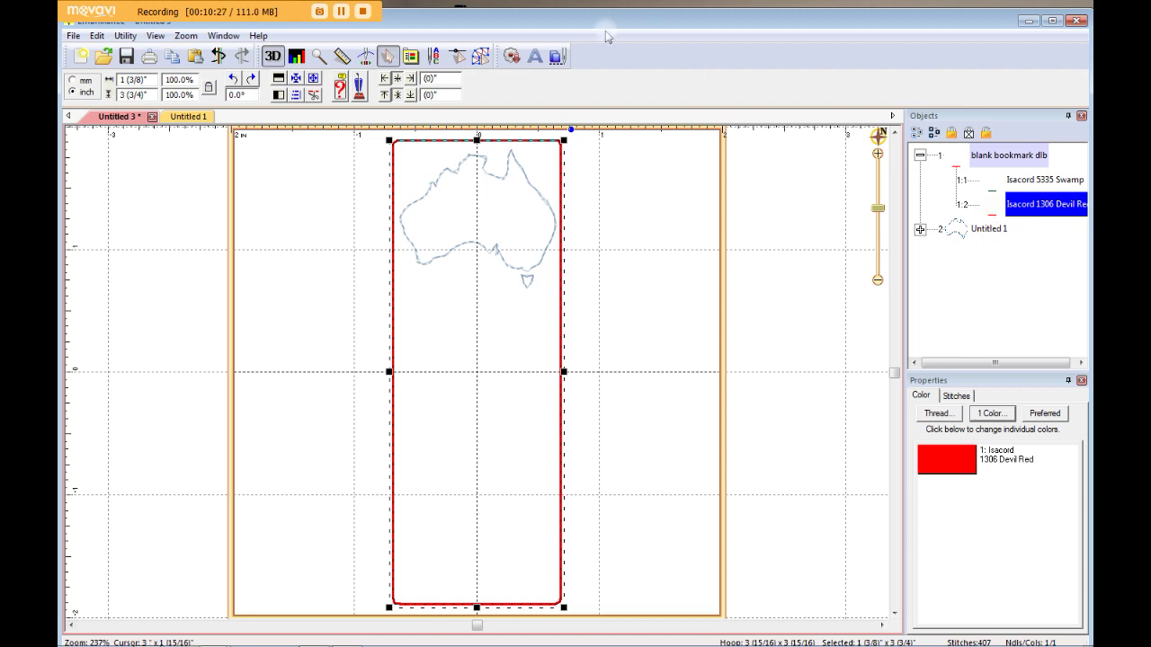
Cut the Devil Red outline and paste it after the Australia design as a separate last object.
{"action": "left_click", "coordinate": [98, 36]}
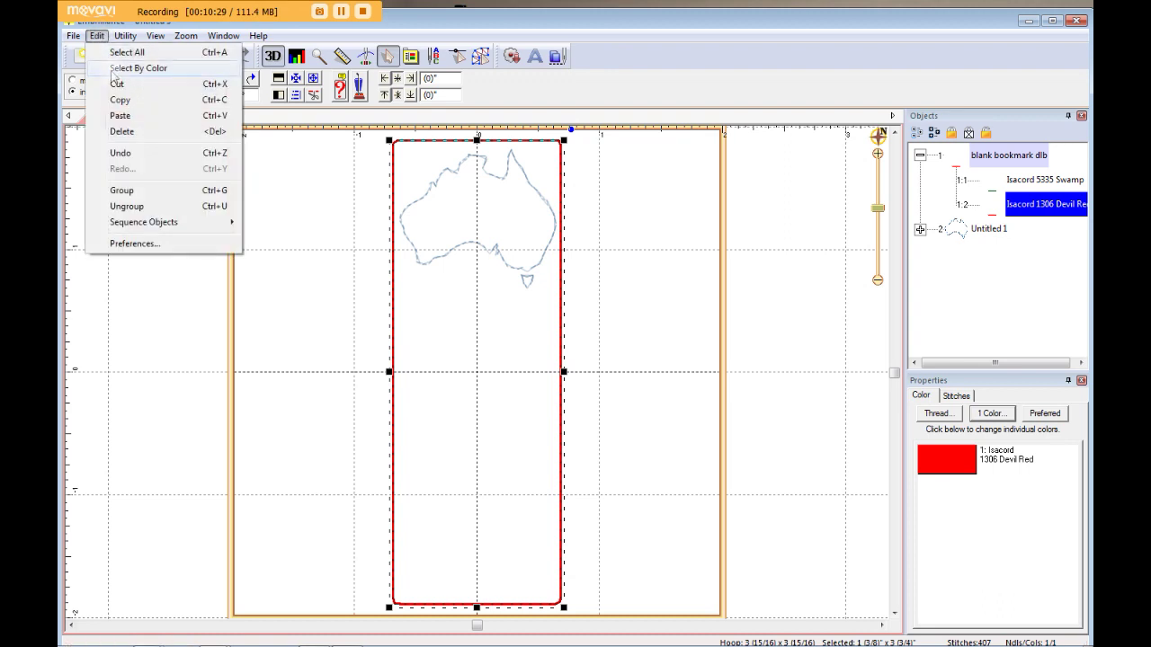
{"action": "left_click", "coordinate": [120, 100]}
{"action": "left_click", "coordinate": [97, 36]}
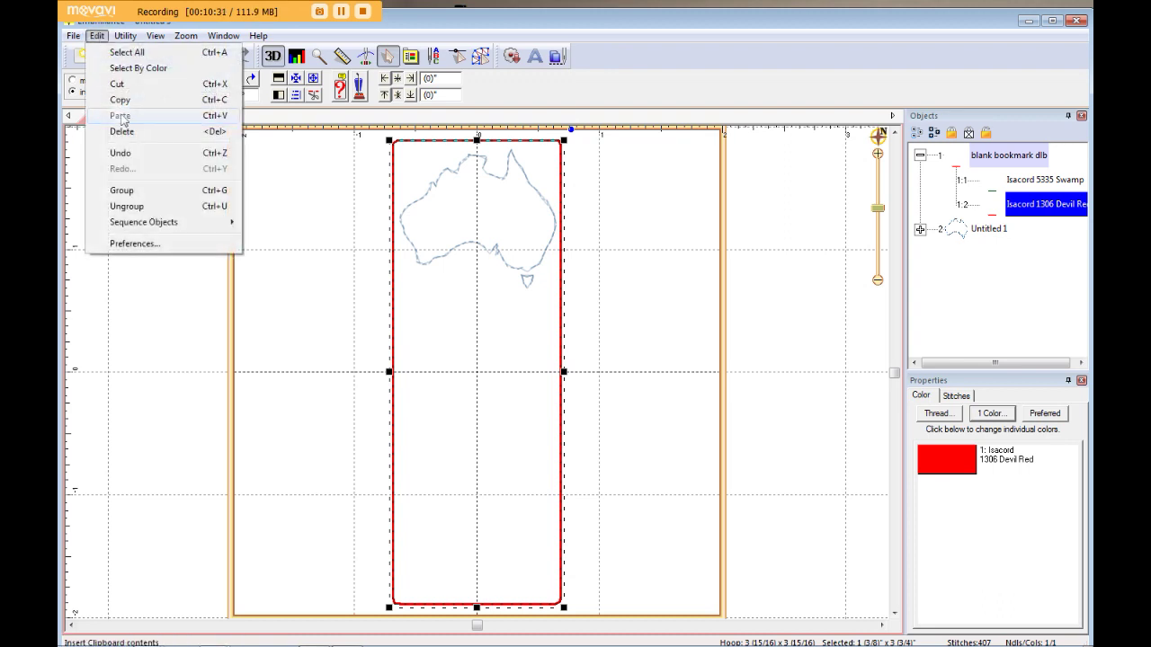
{"action": "left_click", "coordinate": [116, 84]}
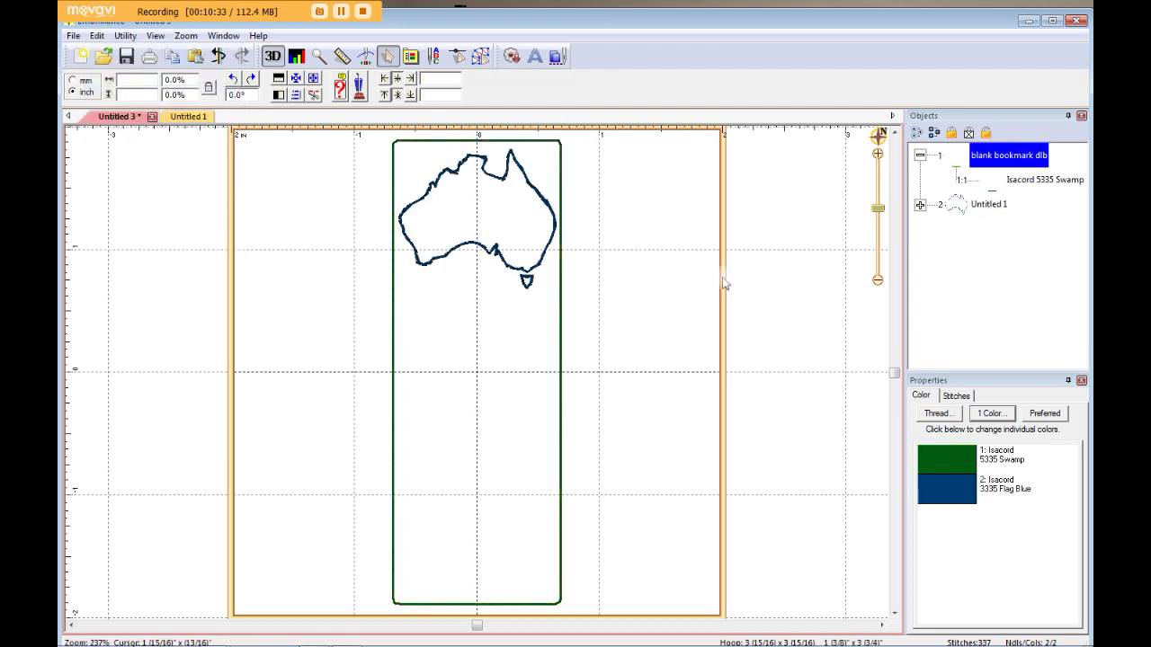
{"action": "left_click", "coordinate": [758, 286]}
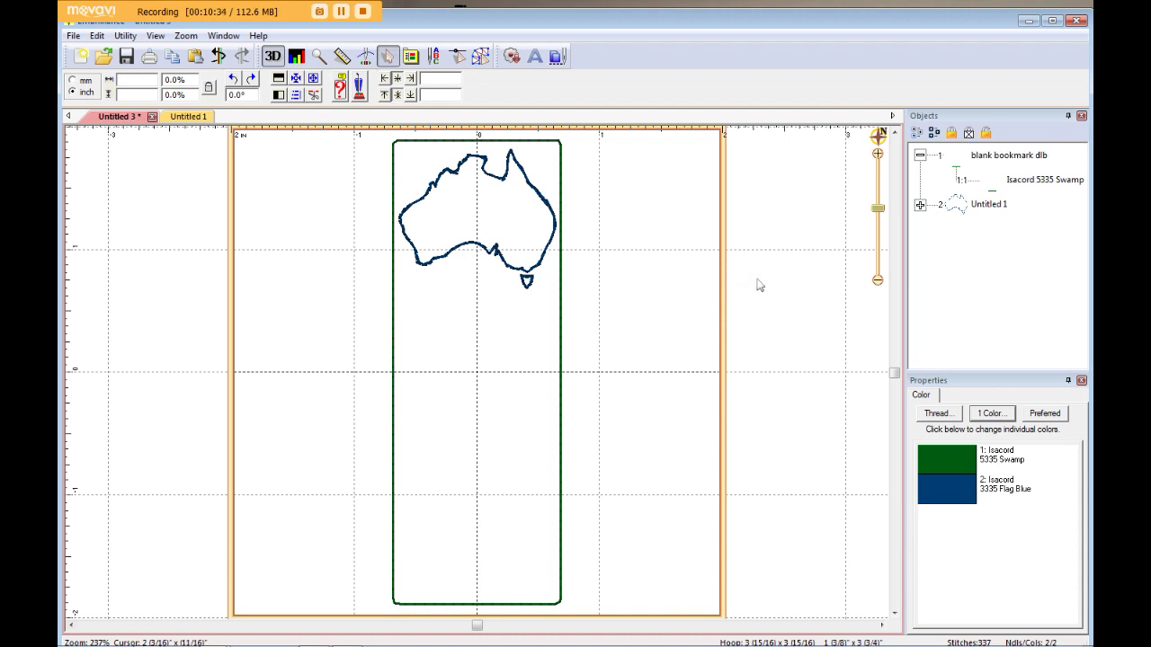
{"action": "left_click", "coordinate": [957, 209]}
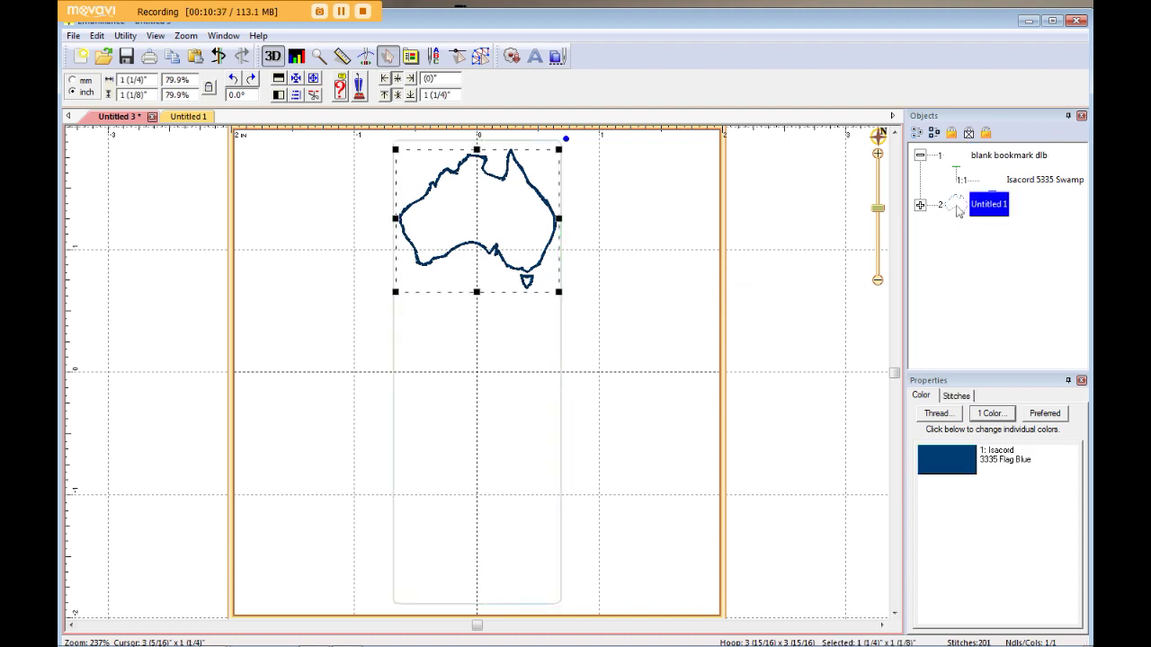
{"action": "key", "text": "ctrl+v"}
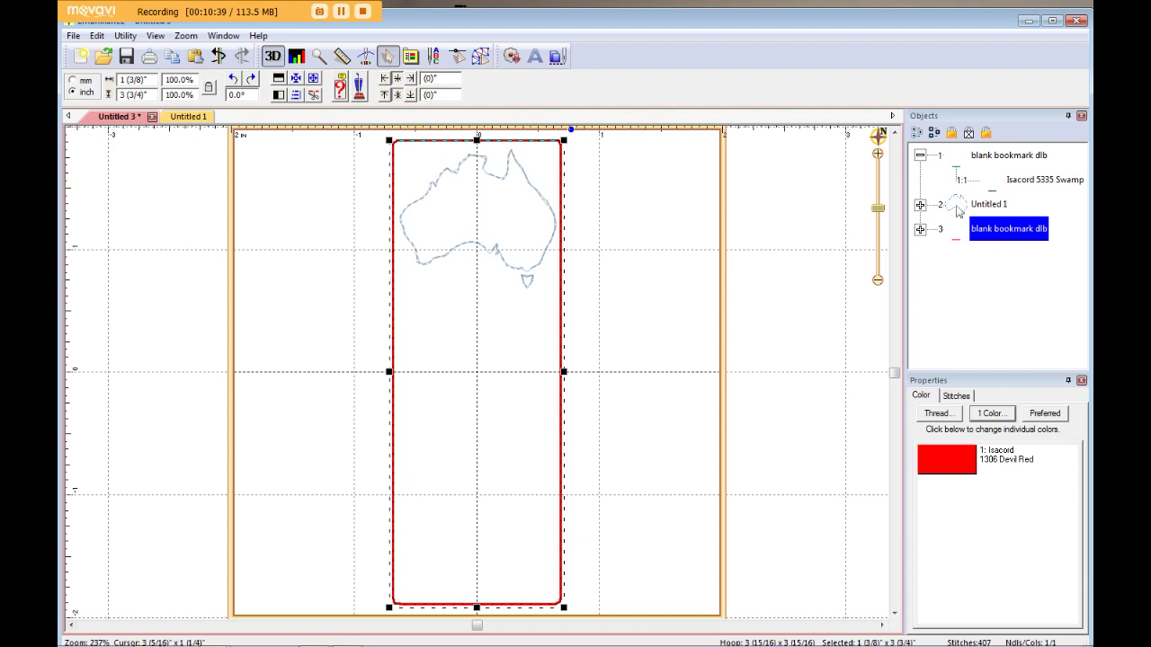
{"action": "left_click", "coordinate": [974, 285]}
{"action": "left_click", "coordinate": [920, 155]}
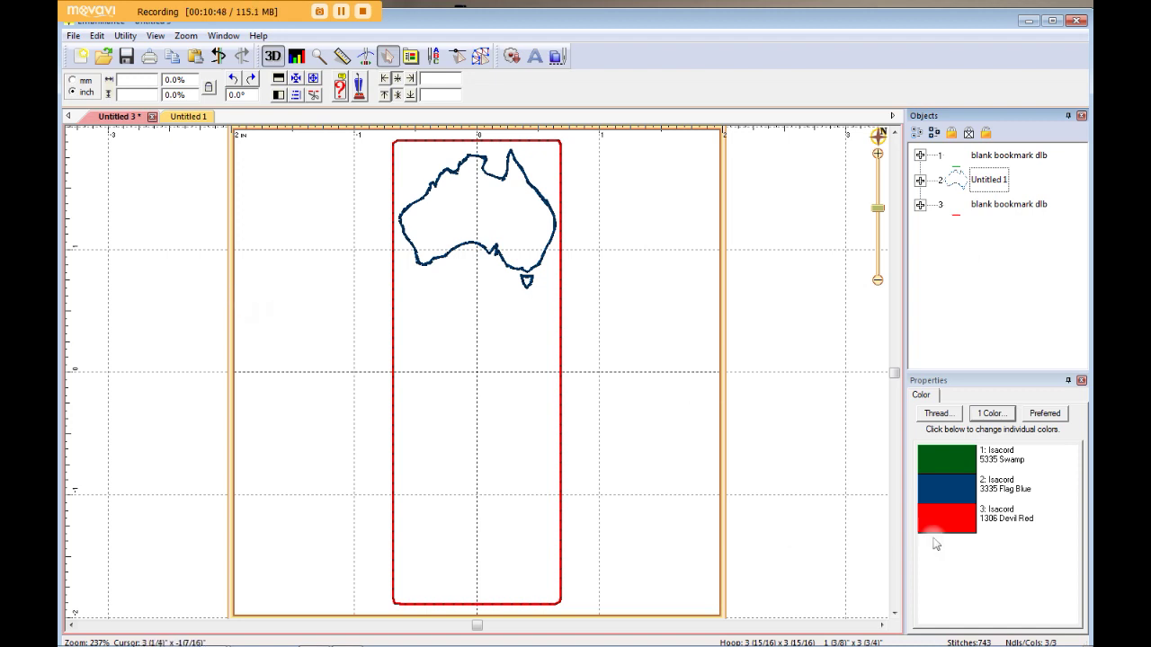
{"action": "left_click", "coordinate": [947, 474]}
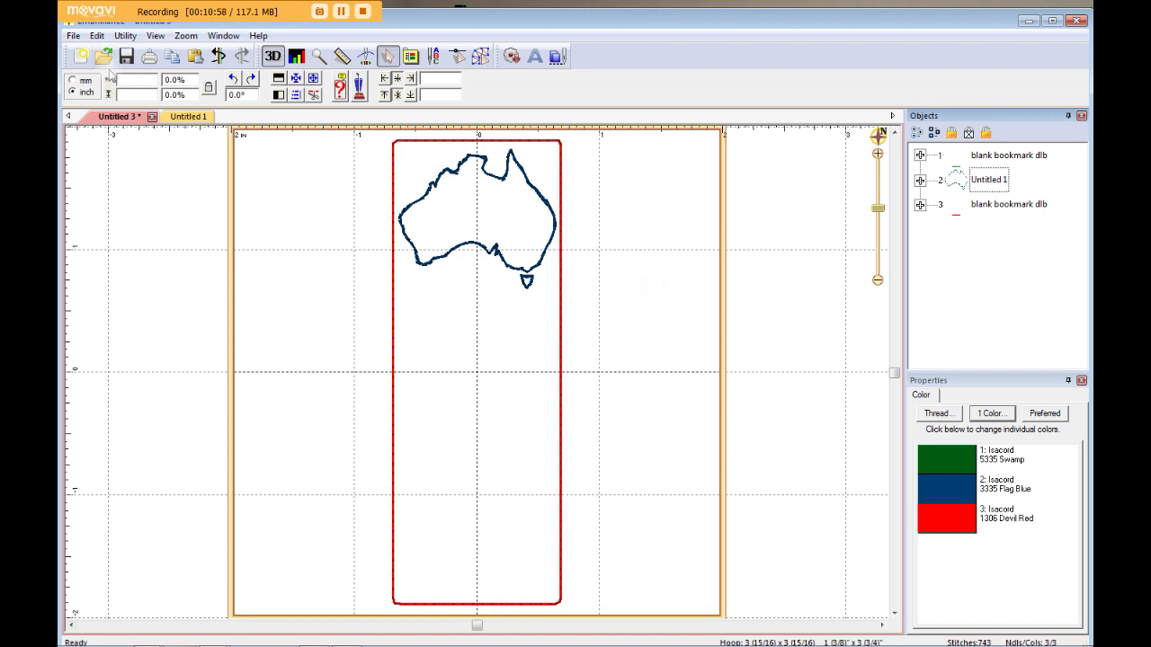
{"action": "left_click", "coordinate": [129, 38]}
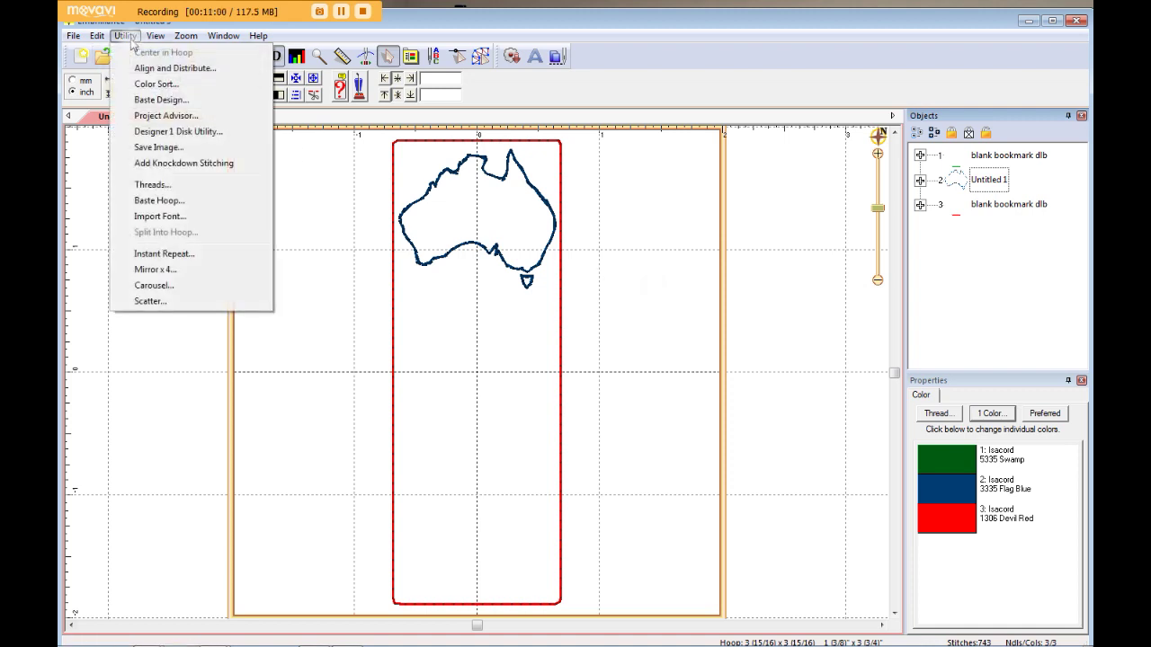
{"action": "left_click", "coordinate": [129, 38]}
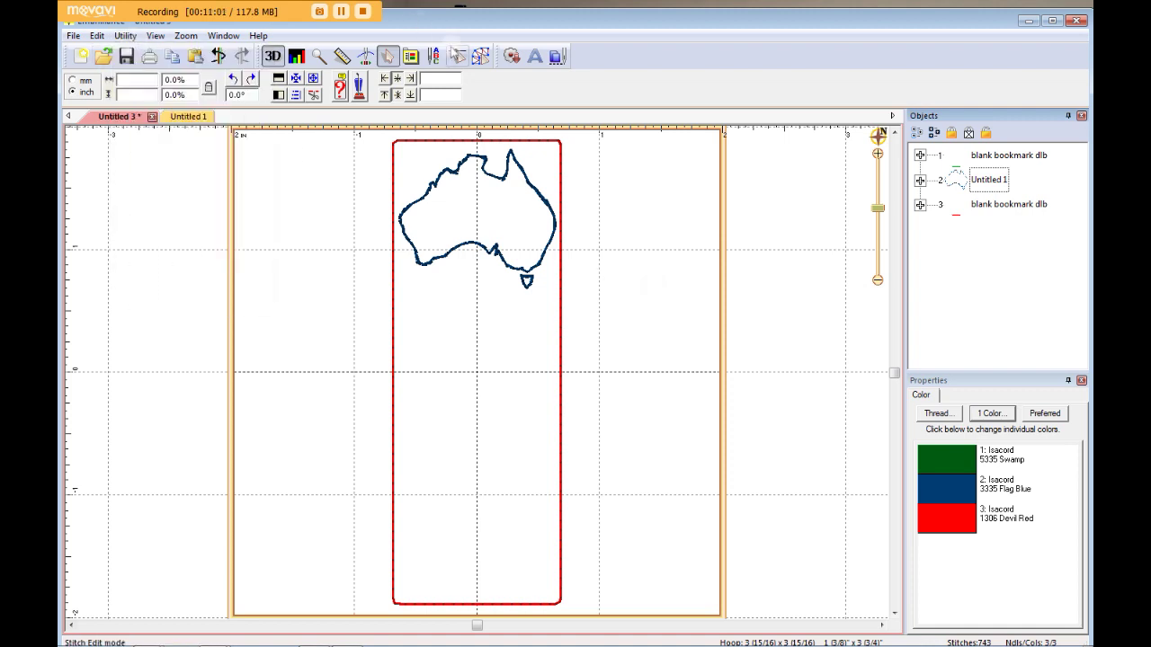
{"action": "left_click", "coordinate": [410, 57]}
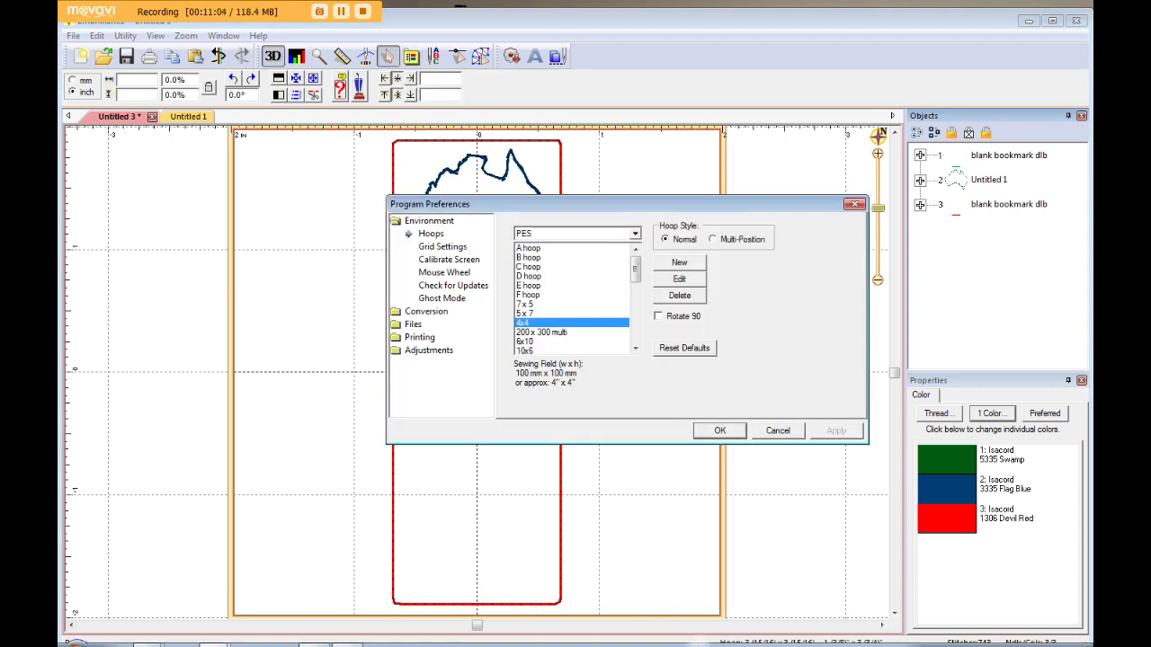
{"action": "left_click", "coordinate": [414, 325]}
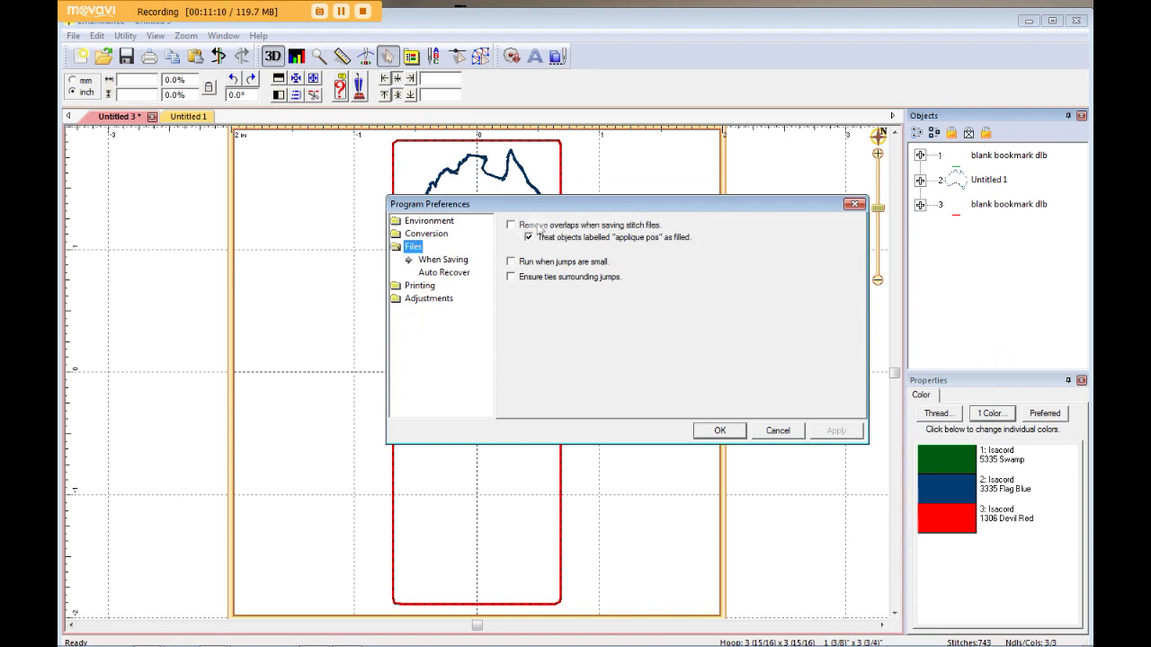
{"action": "left_click", "coordinate": [775, 432]}
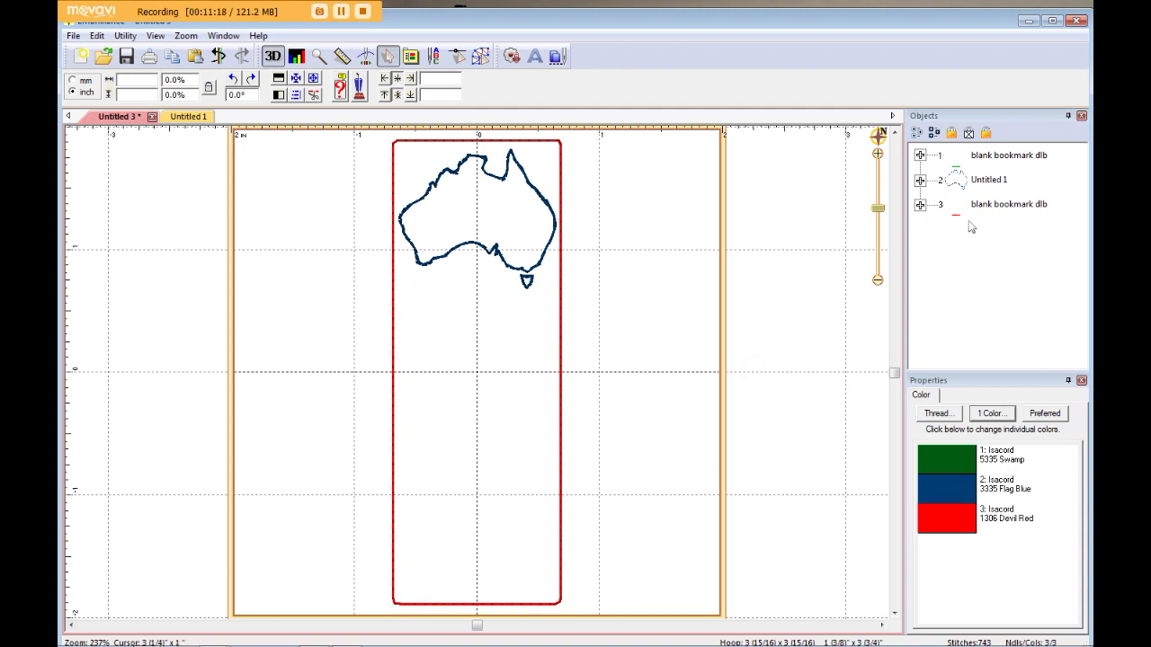
{"action": "left_click", "coordinate": [964, 159]}
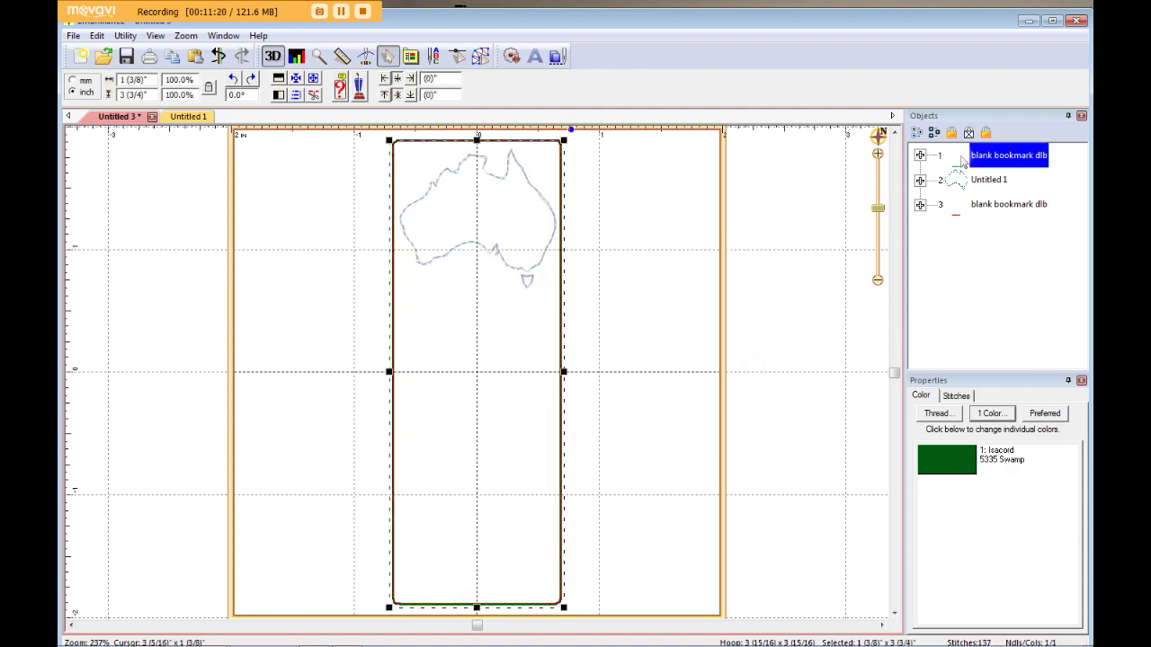
{"action": "left_click", "coordinate": [955, 212]}
{"action": "left_click", "coordinate": [958, 162]}
{"action": "left_click", "coordinate": [958, 213]}
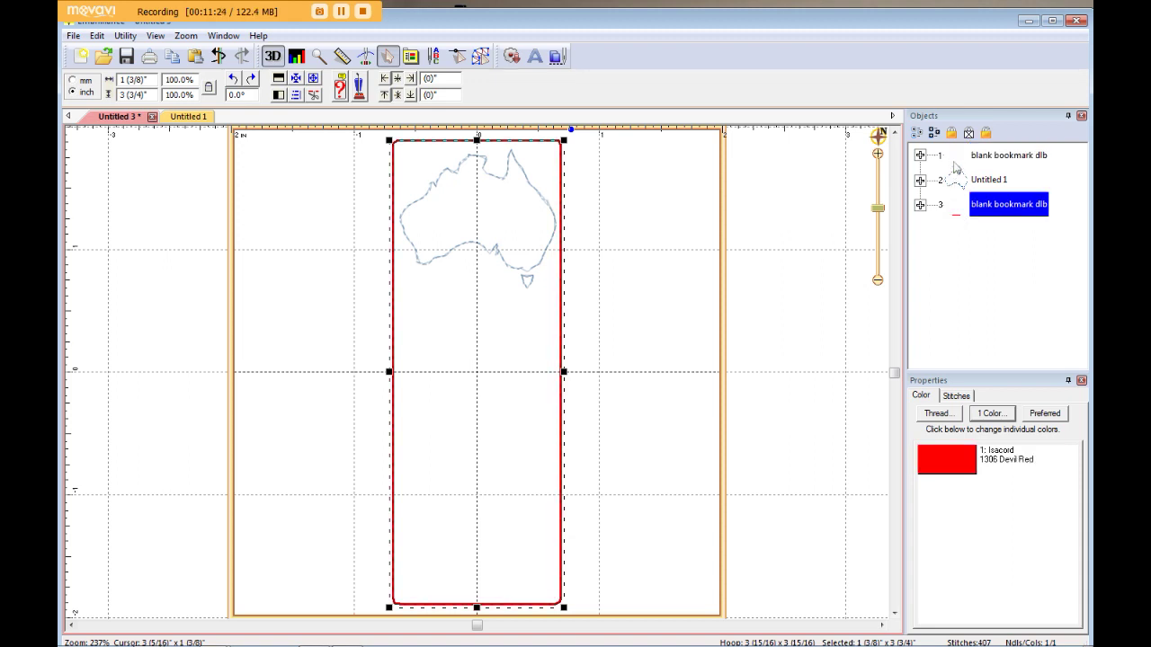
{"action": "left_click", "coordinate": [651, 301]}
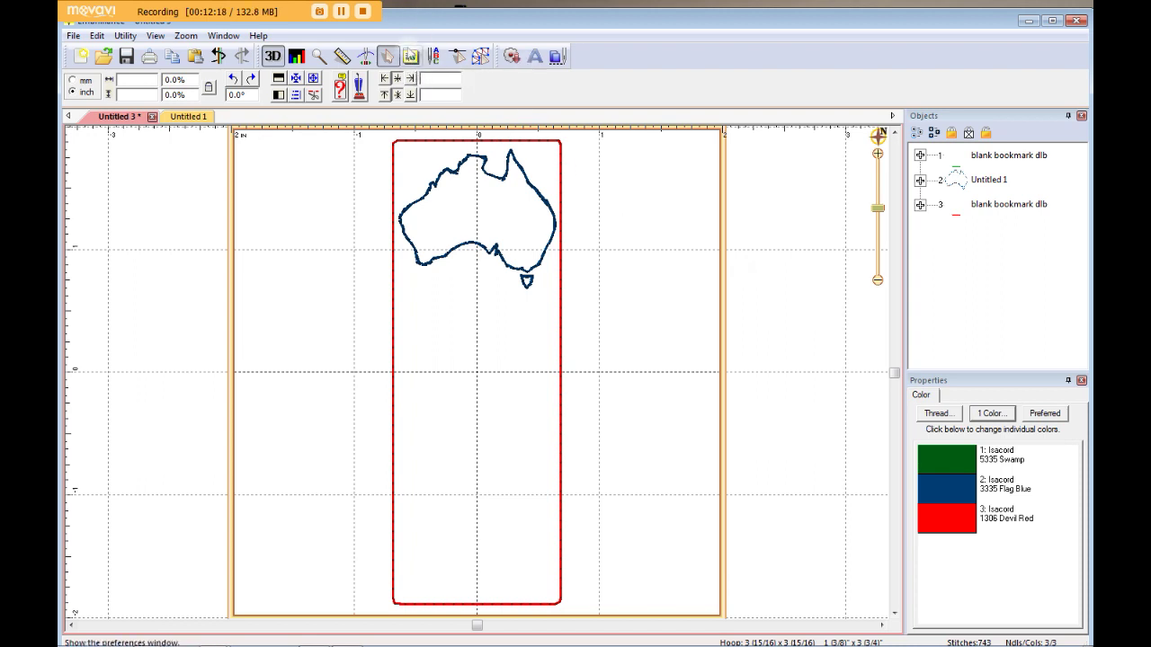
{"action": "left_click", "coordinate": [410, 57]}
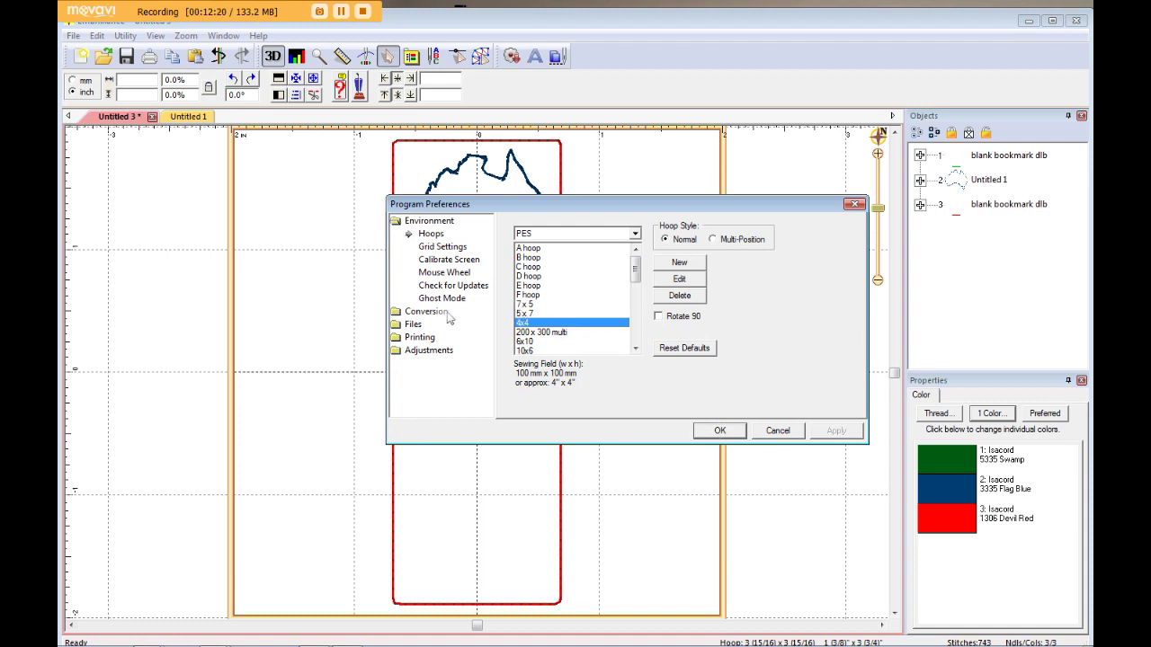
{"action": "left_click", "coordinate": [417, 327]}
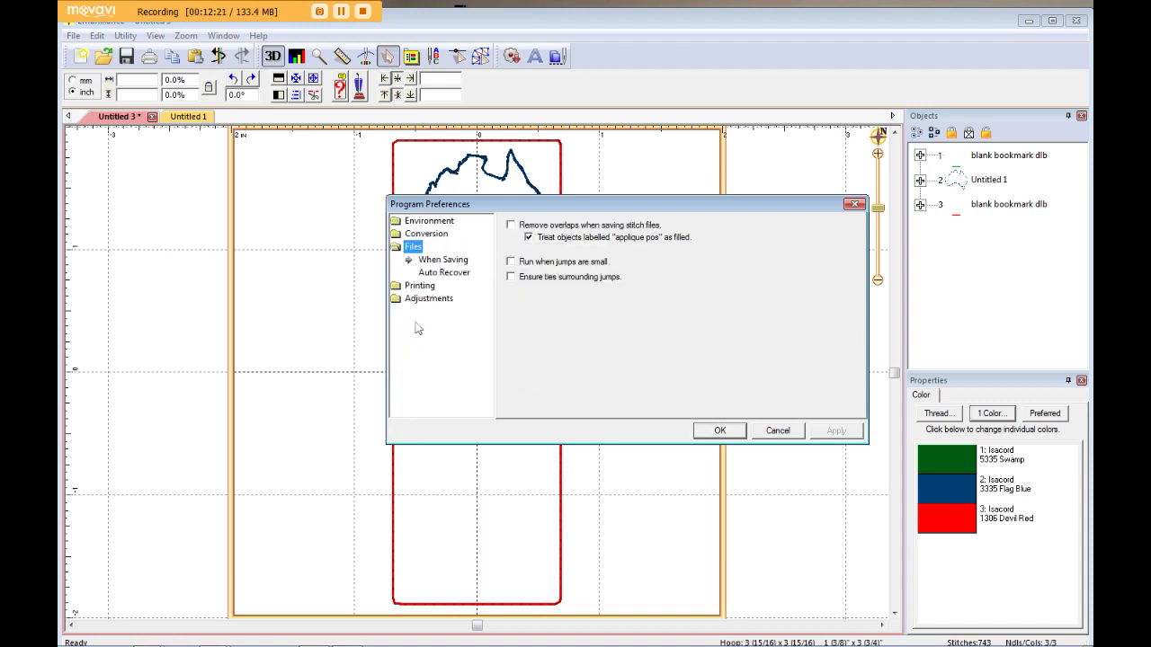
{"action": "left_click", "coordinate": [784, 434]}
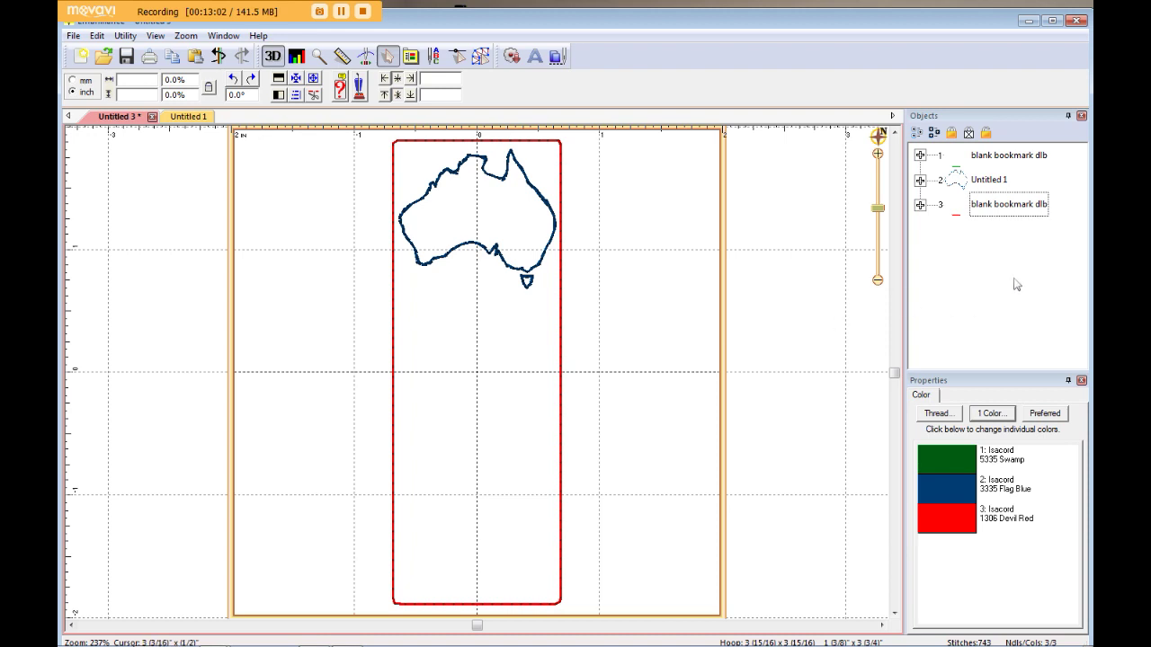
Select all three bookmark objects, paste a duplicate, and drag it to the right of the first.
{"action": "left_click", "coordinate": [965, 161]}
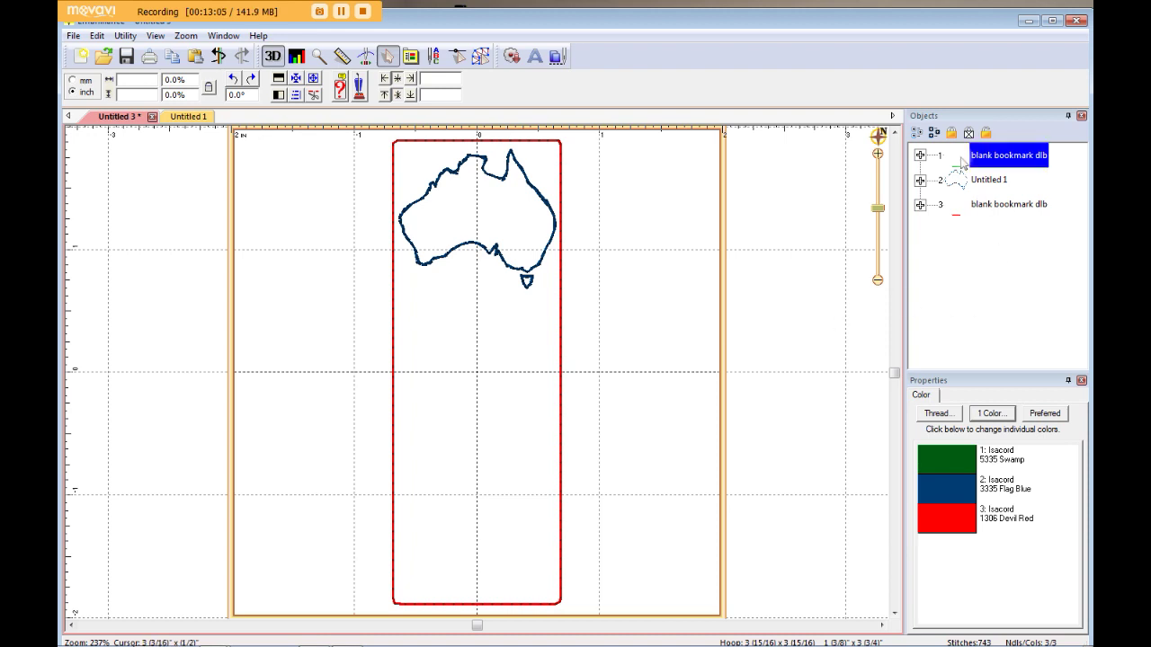
{"action": "left_click", "coordinate": [963, 185], "text": "ctrl"}
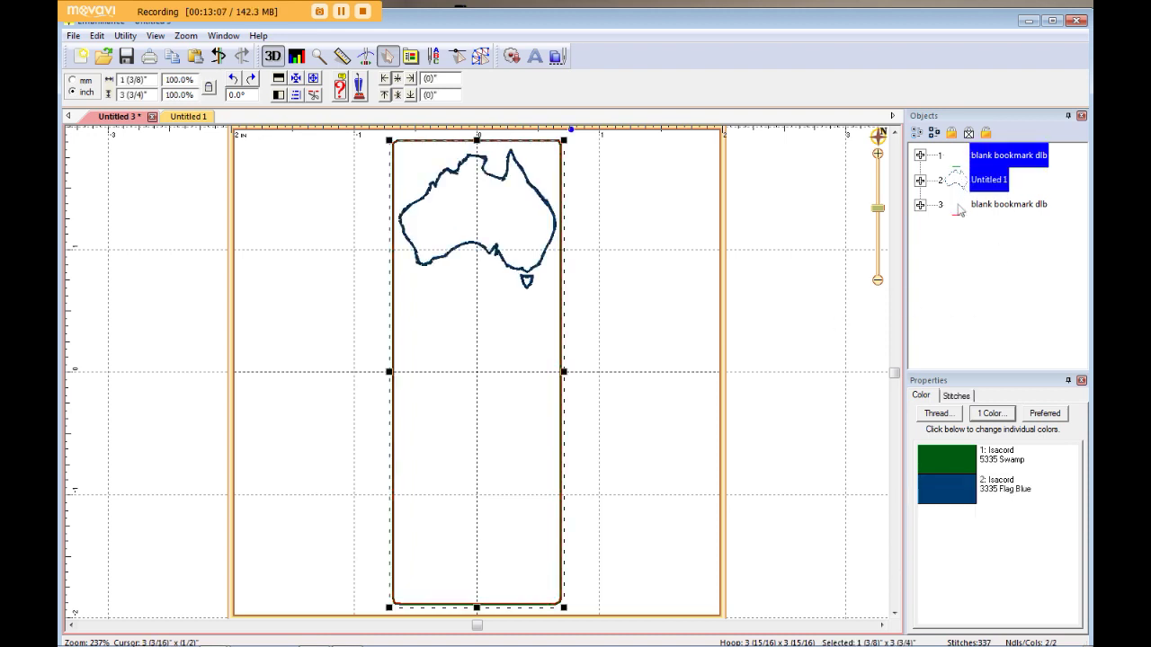
{"action": "left_click", "coordinate": [960, 207], "text": "ctrl"}
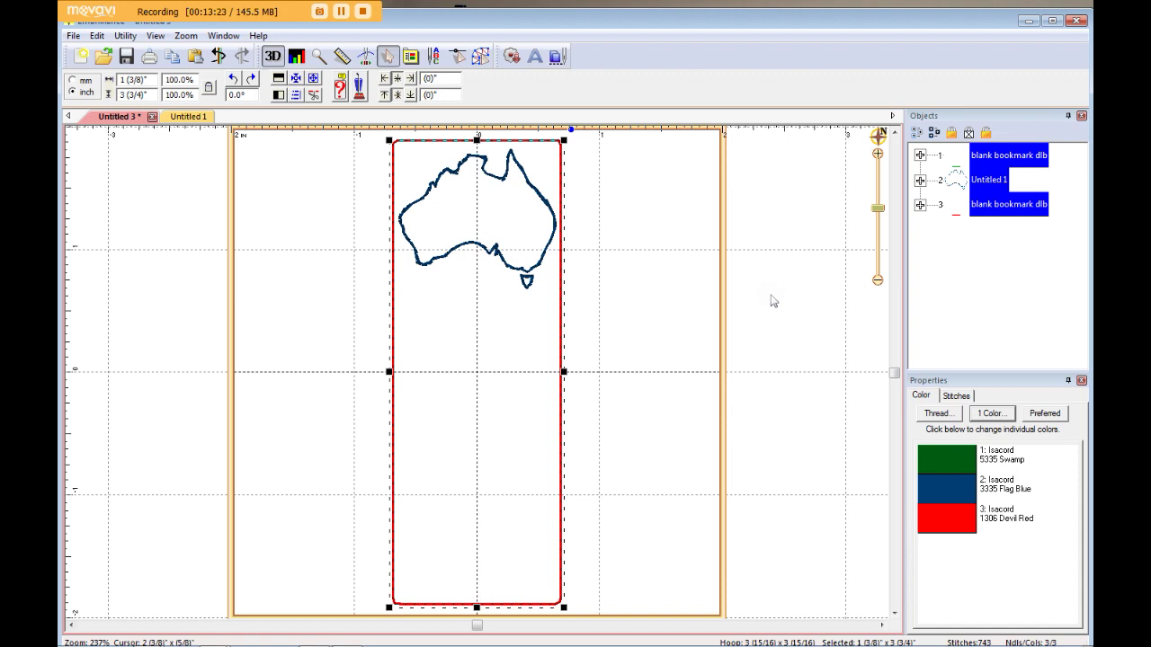
{"action": "key", "text": "ctrl+v"}
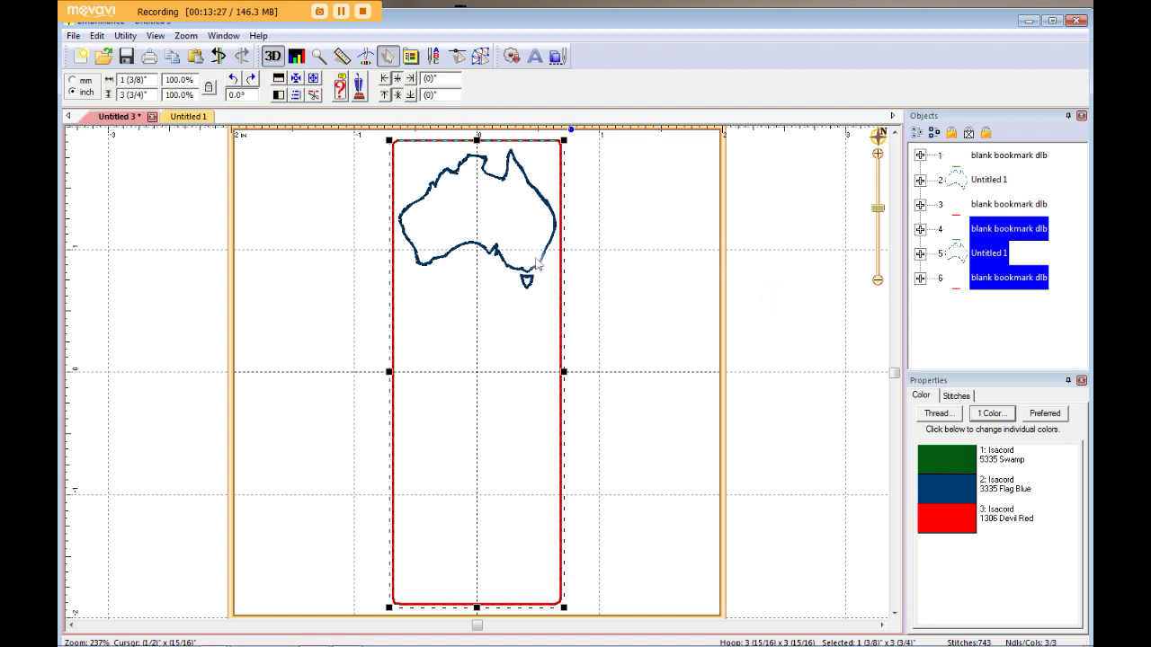
{"action": "left_click_drag", "start_coordinate": [540, 267], "coordinate": [764, 268]}
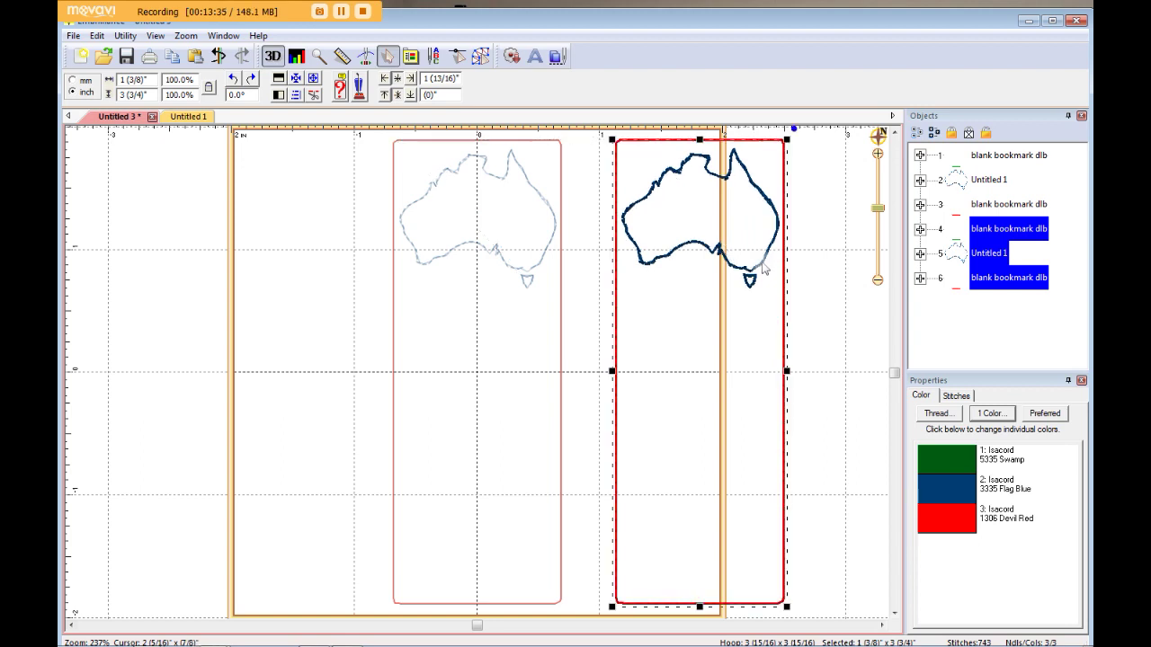
{"action": "left_click", "coordinate": [311, 323]}
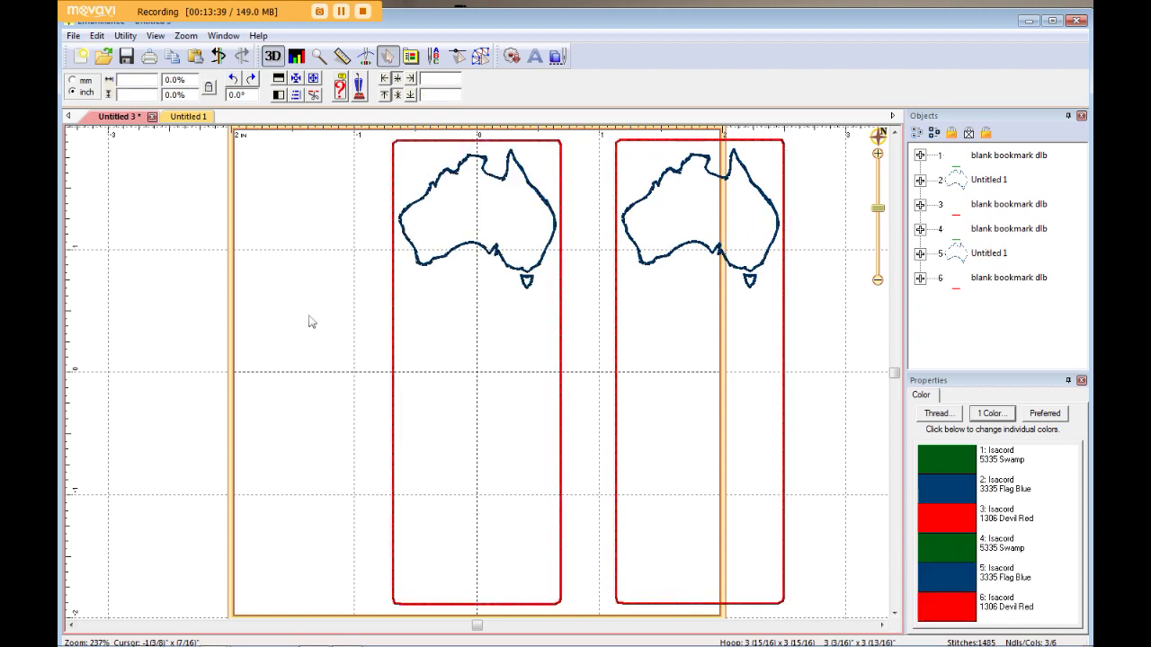
Centre both Australia bookmarks in the hoop with the Center designs button.
{"action": "left_click", "coordinate": [295, 83]}
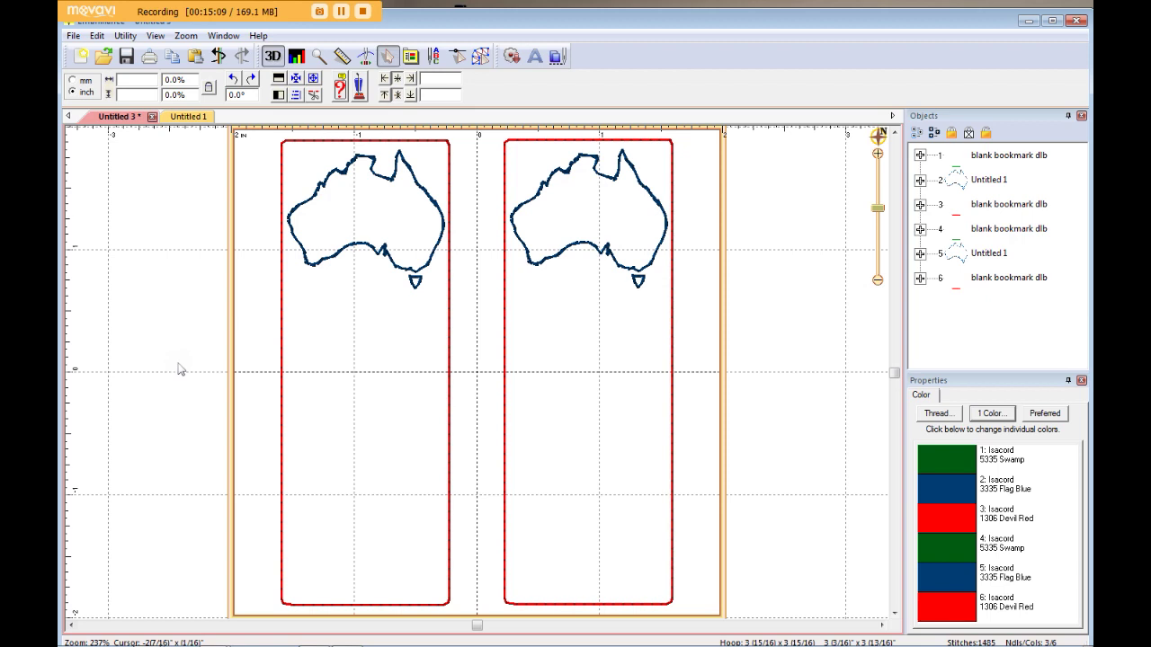
Colour-sort the combined design and save it as the PES file 'australia bookmarks'.
{"action": "left_click", "coordinate": [125, 37]}
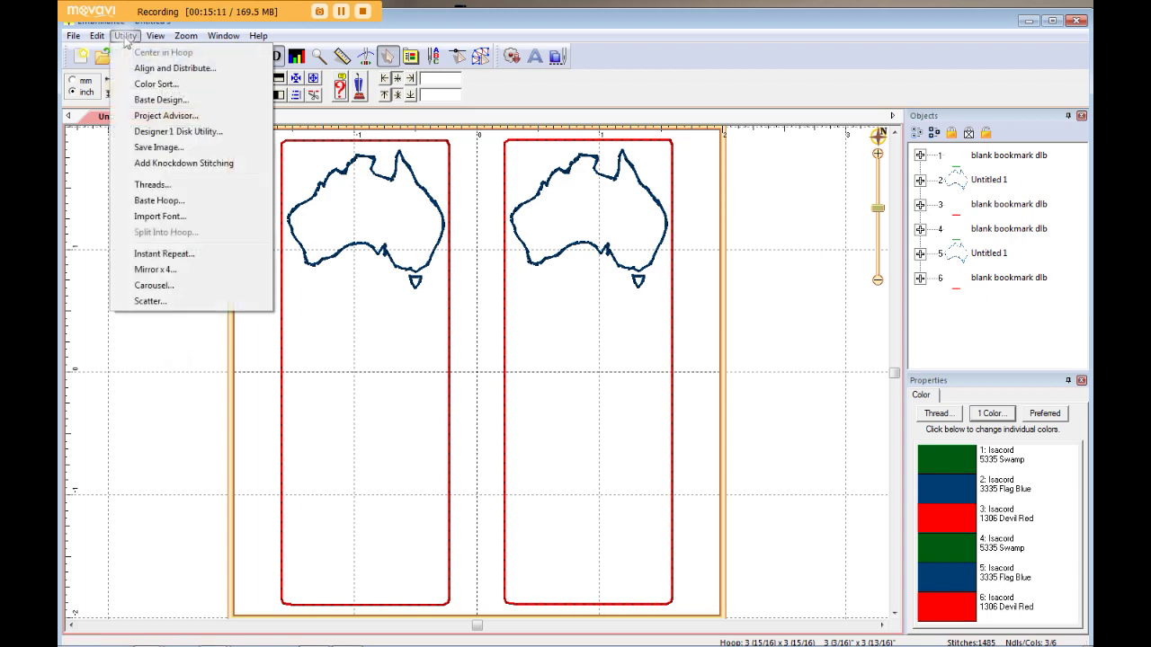
{"action": "left_click", "coordinate": [143, 84]}
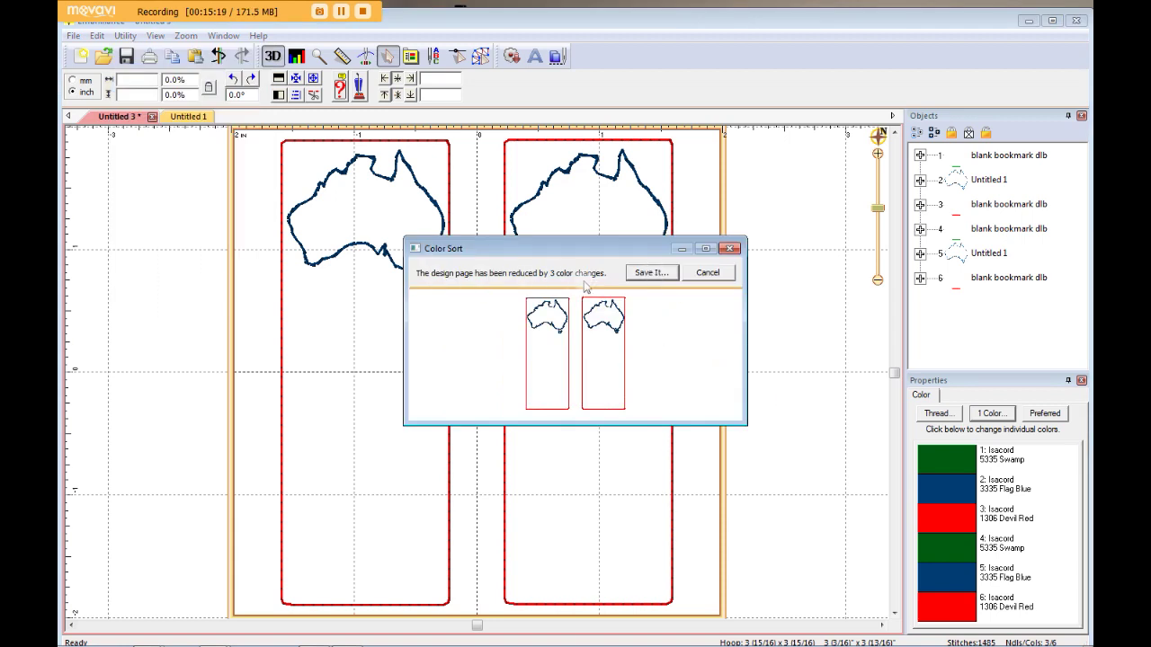
{"action": "left_click", "coordinate": [653, 274]}
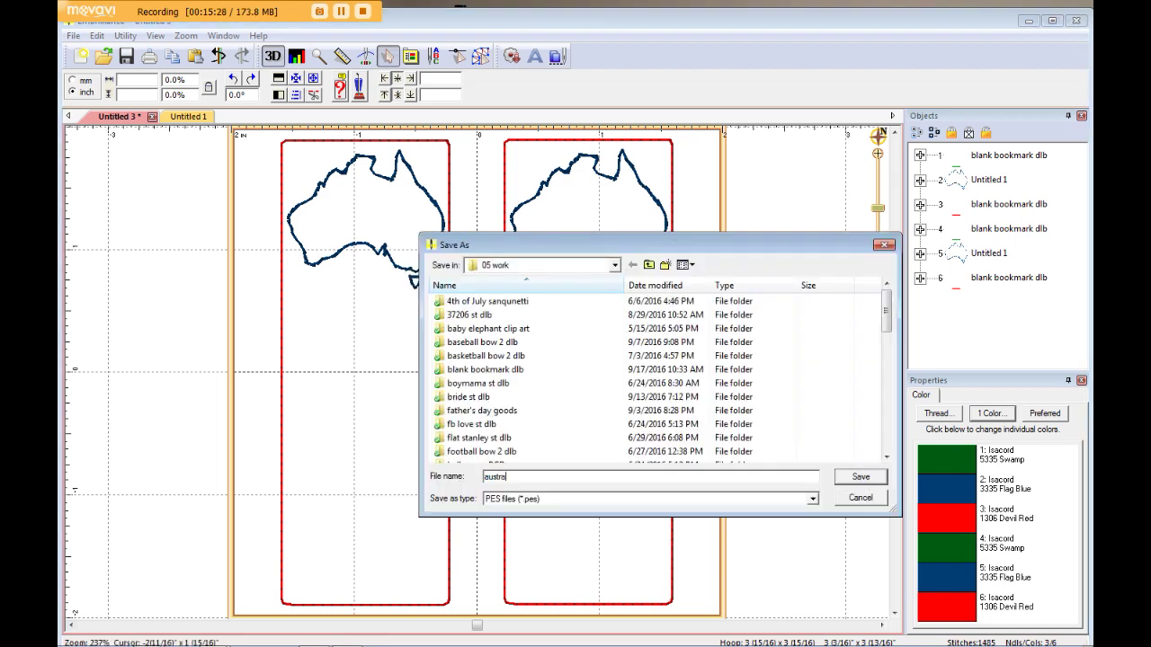
{"action": "type", "text": "ia bookmarks"}
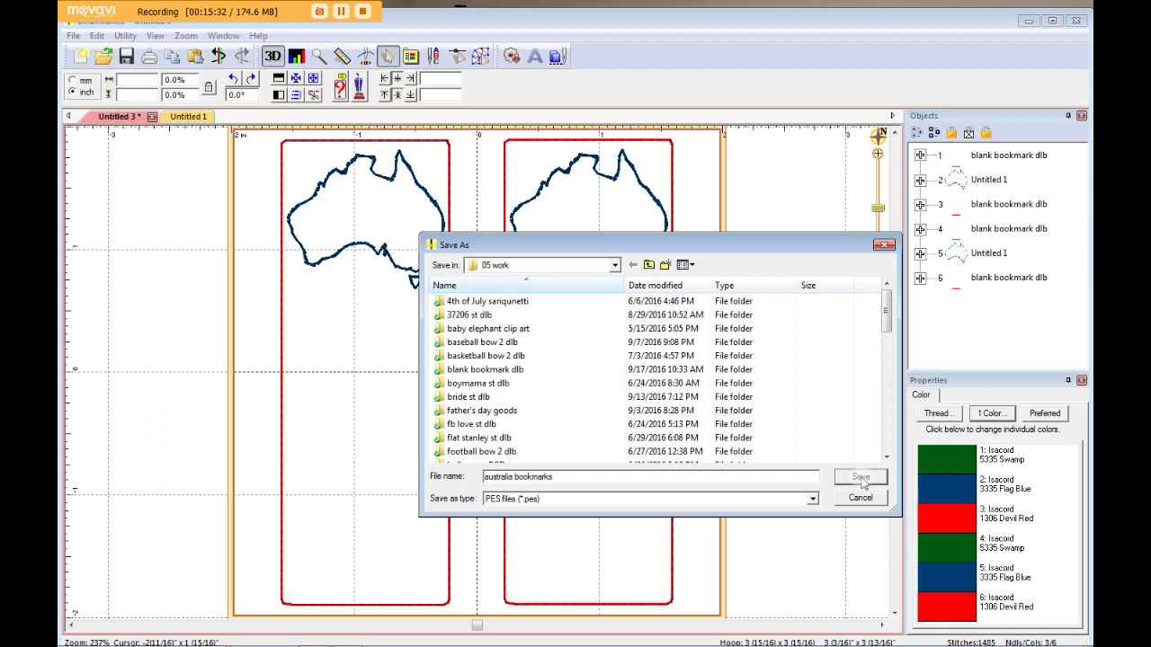
{"action": "left_click", "coordinate": [861, 482]}
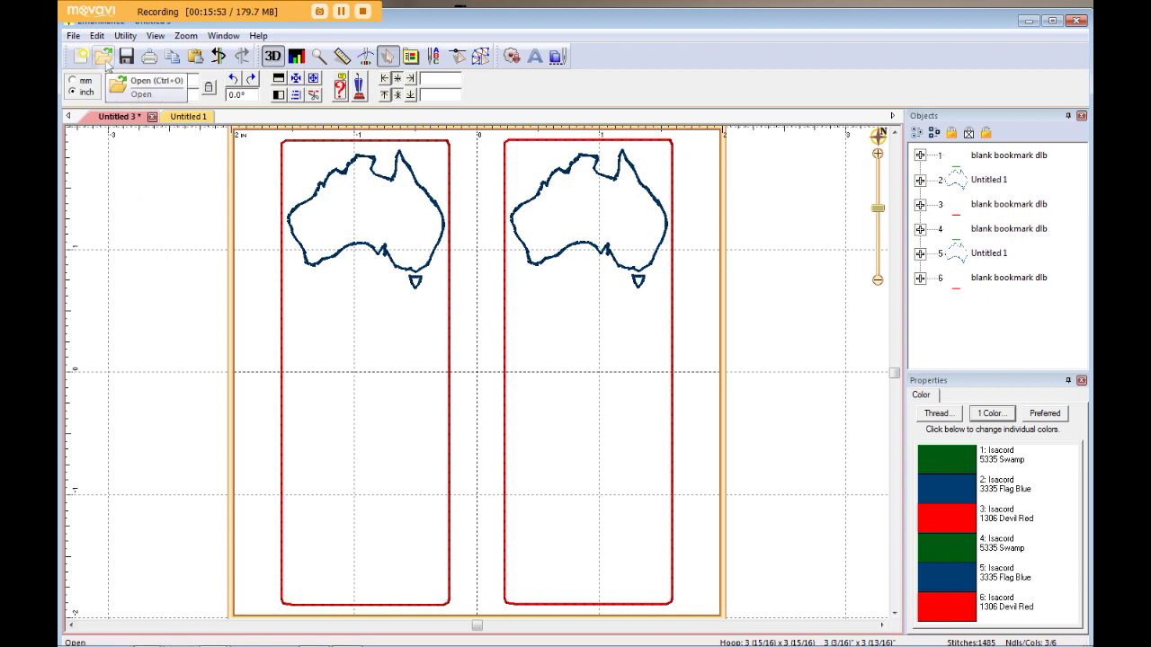
Open the saved 'australia bookmarks' file from the 05 work folder.
{"action": "left_click", "coordinate": [103, 55]}
{"action": "left_click", "coordinate": [488, 383]}
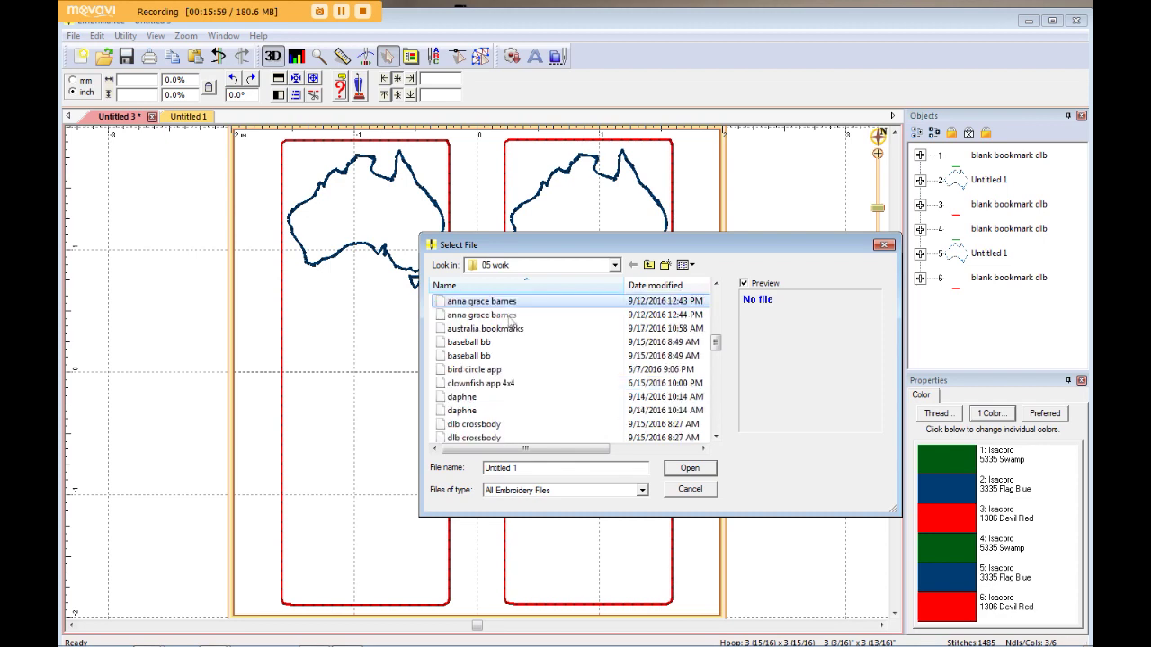
{"action": "left_click", "coordinate": [486, 329]}
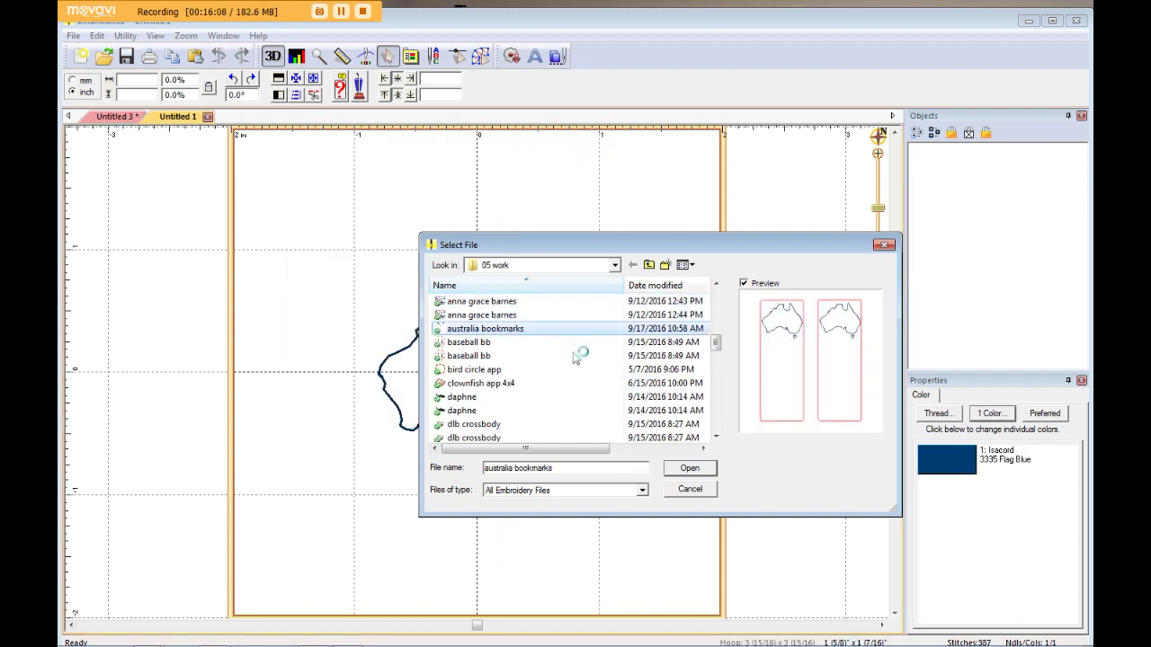
{"action": "double_click", "coordinate": [485, 329]}
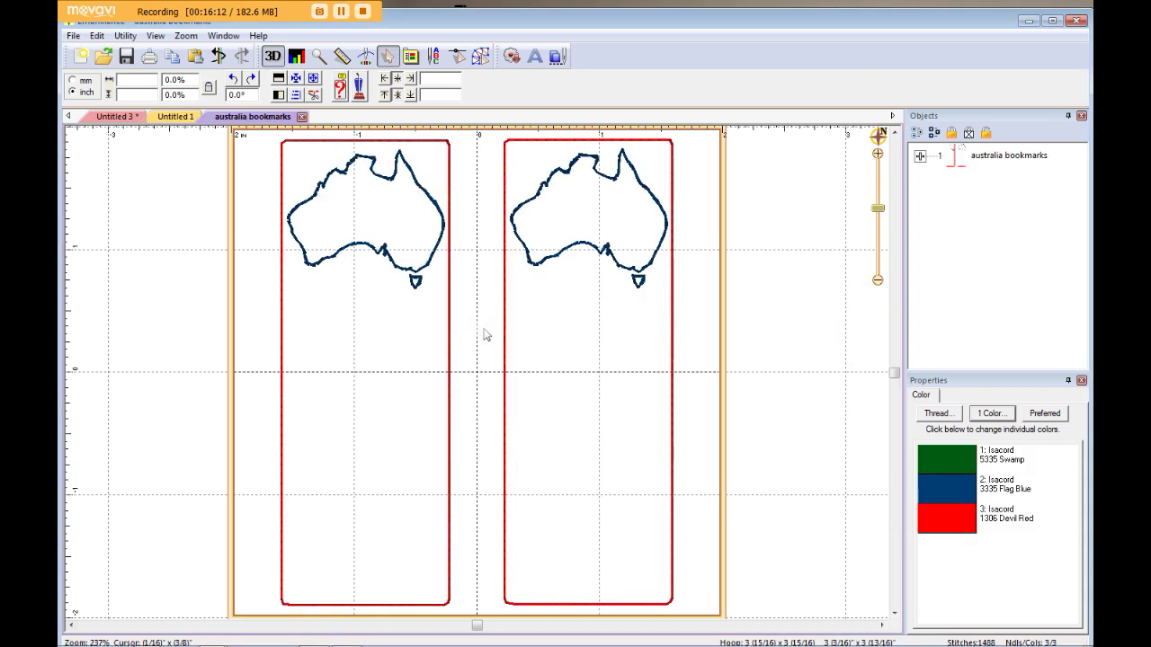
Expand the design in the Objects panel to show its three threads: Swamp, Flag Blue, Devil Red.
{"action": "left_click", "coordinate": [920, 157]}
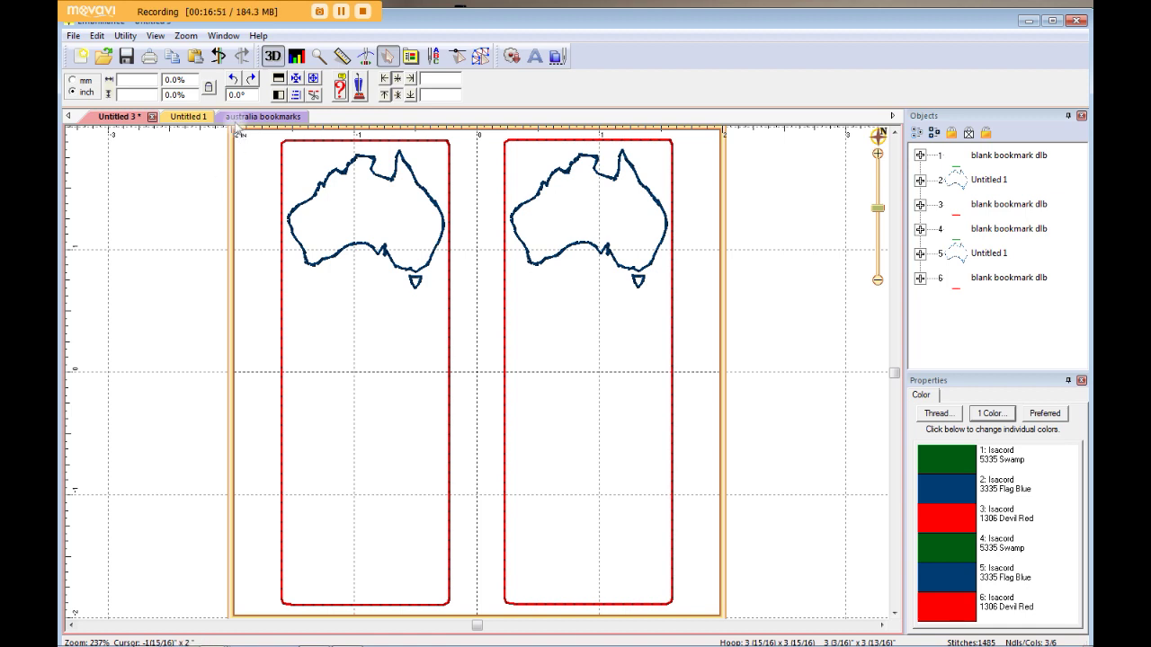
{"action": "left_click", "coordinate": [235, 116]}
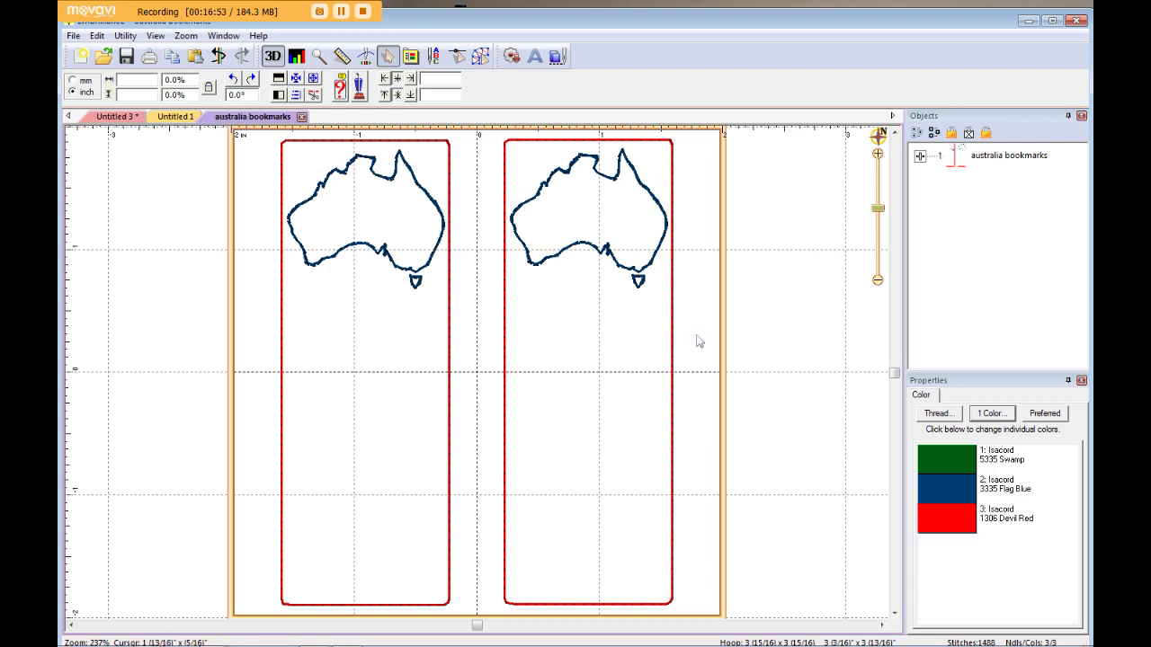
{"action": "left_click", "coordinate": [920, 156]}
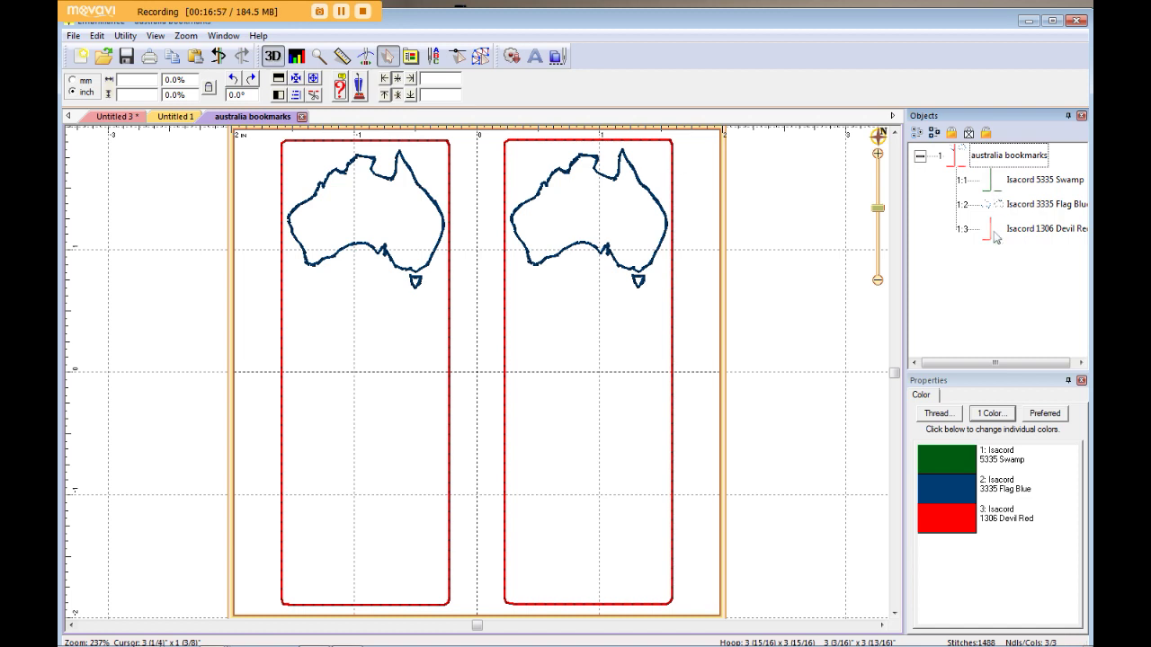
{"action": "left_click", "coordinate": [948, 470]}
{"action": "left_click", "coordinate": [947, 518]}
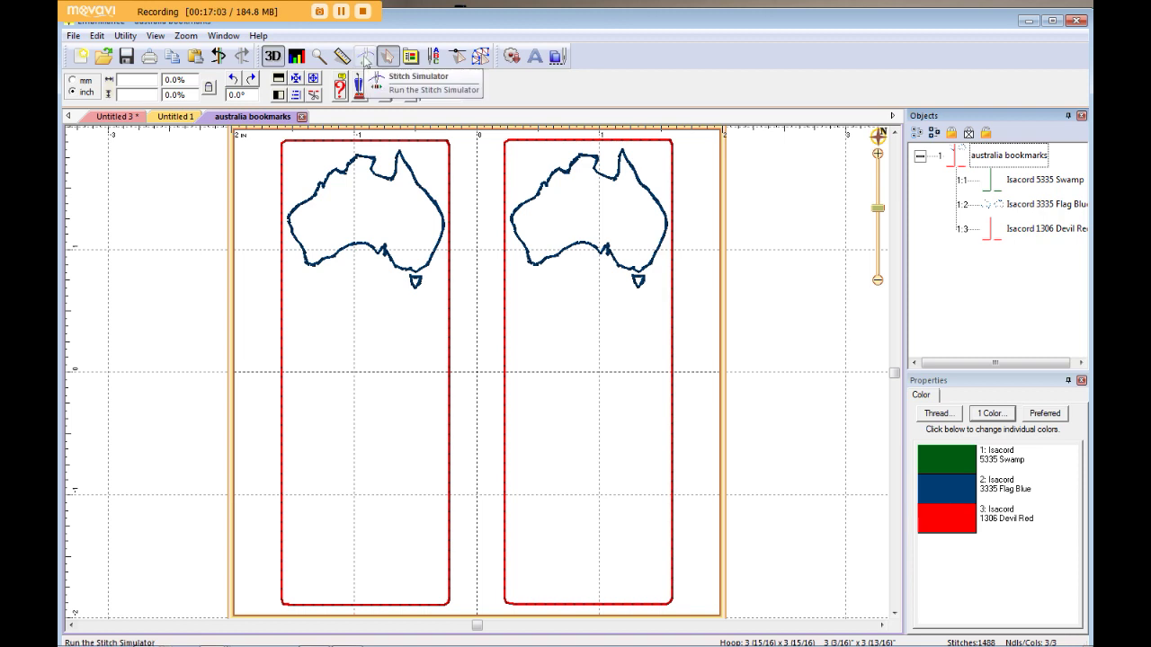
{"action": "left_click", "coordinate": [365, 56]}
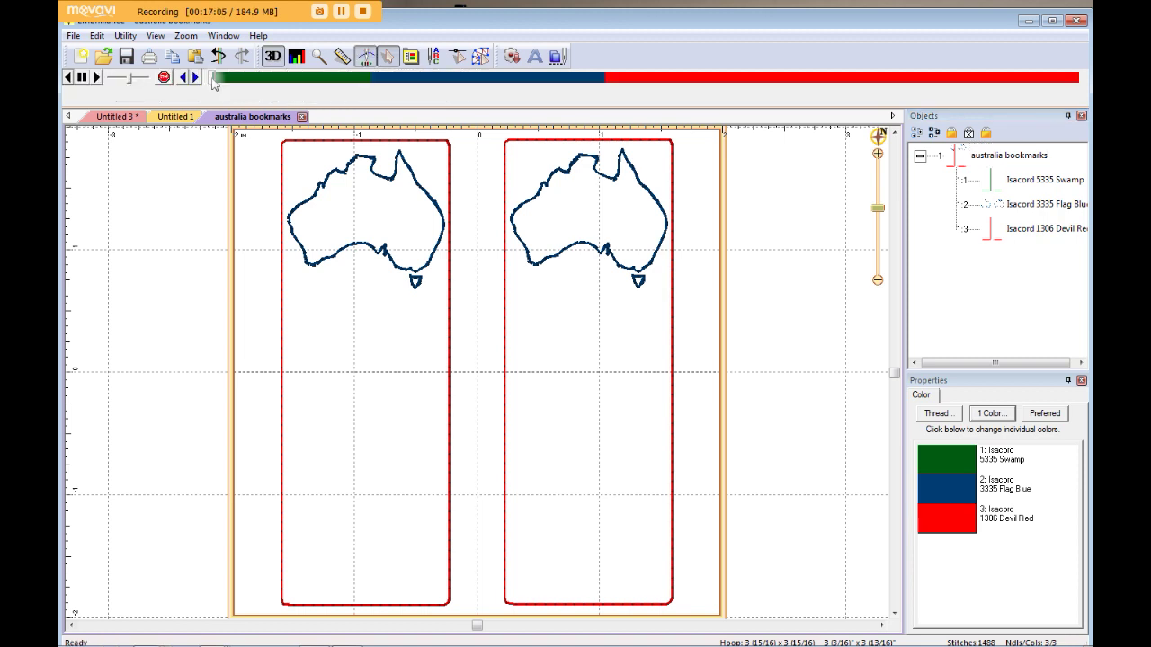
{"action": "left_click_drag", "start_coordinate": [214, 79], "coordinate": [376, 100]}
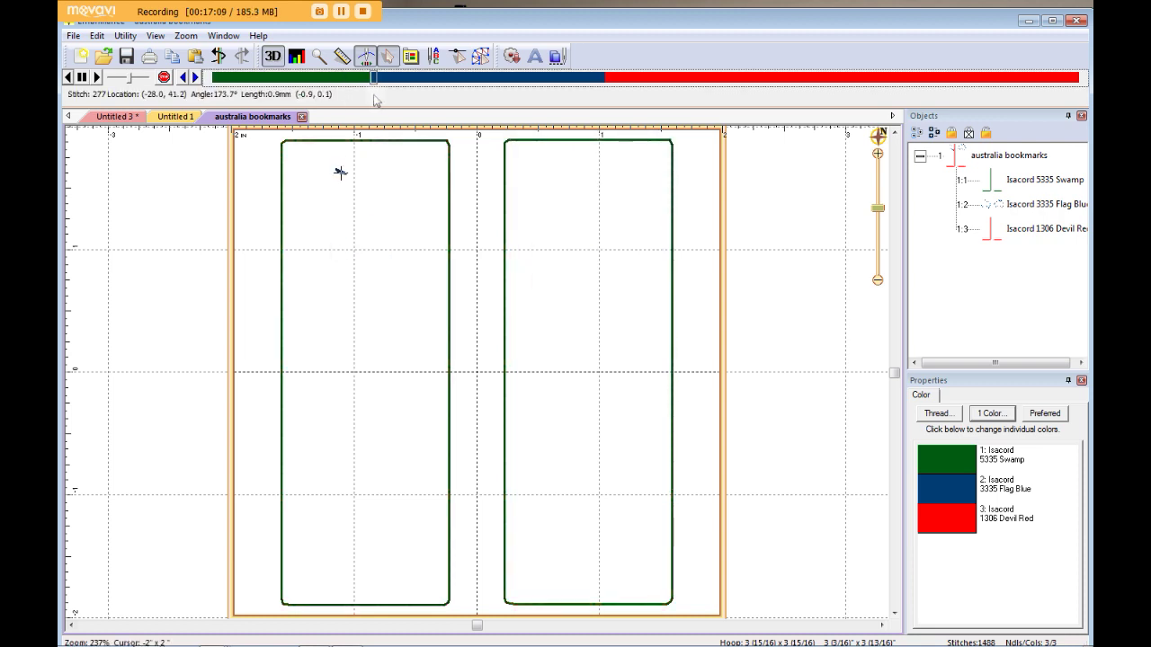
{"action": "left_click_drag", "start_coordinate": [376, 100], "coordinate": [614, 103]}
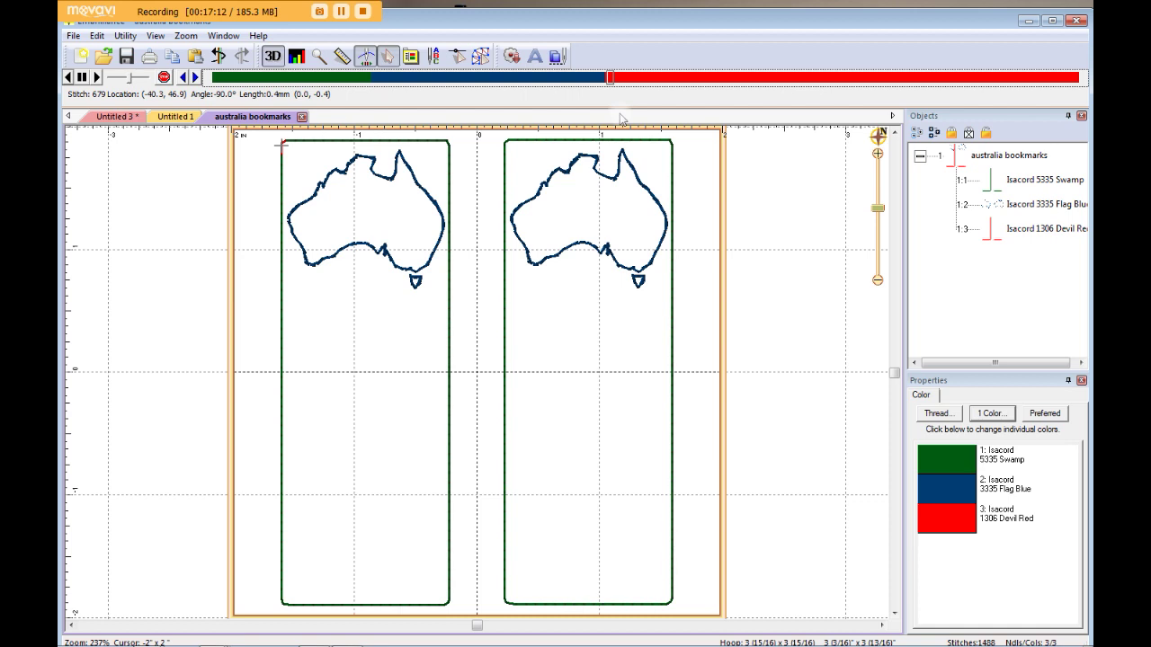